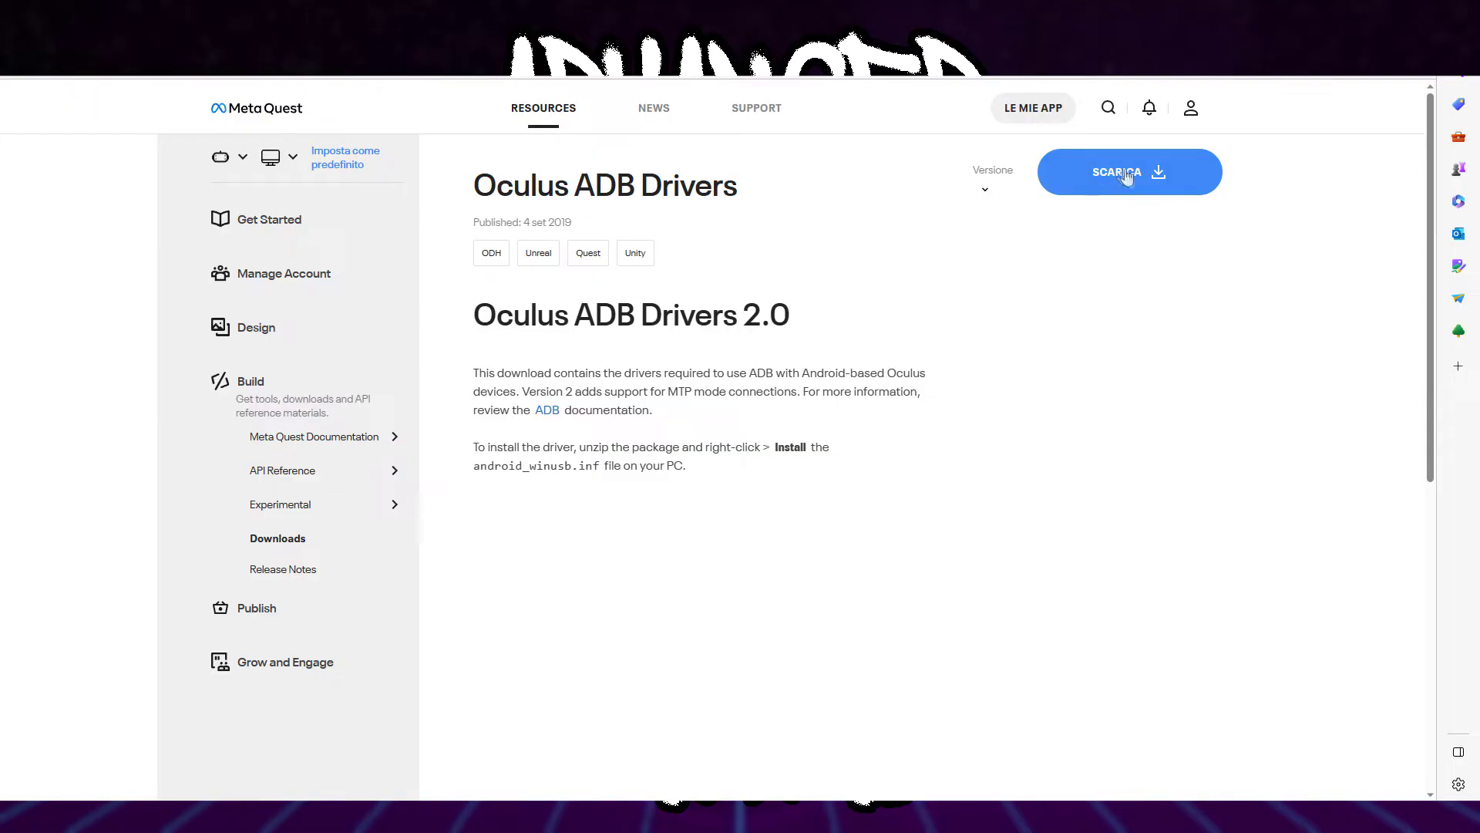
- Download the Oculus ADB Drivers 2.0 zip, accepting the license, and extract it with 7-Zip on the desktop
{"action": "left_click", "coordinate": [1126, 172]}
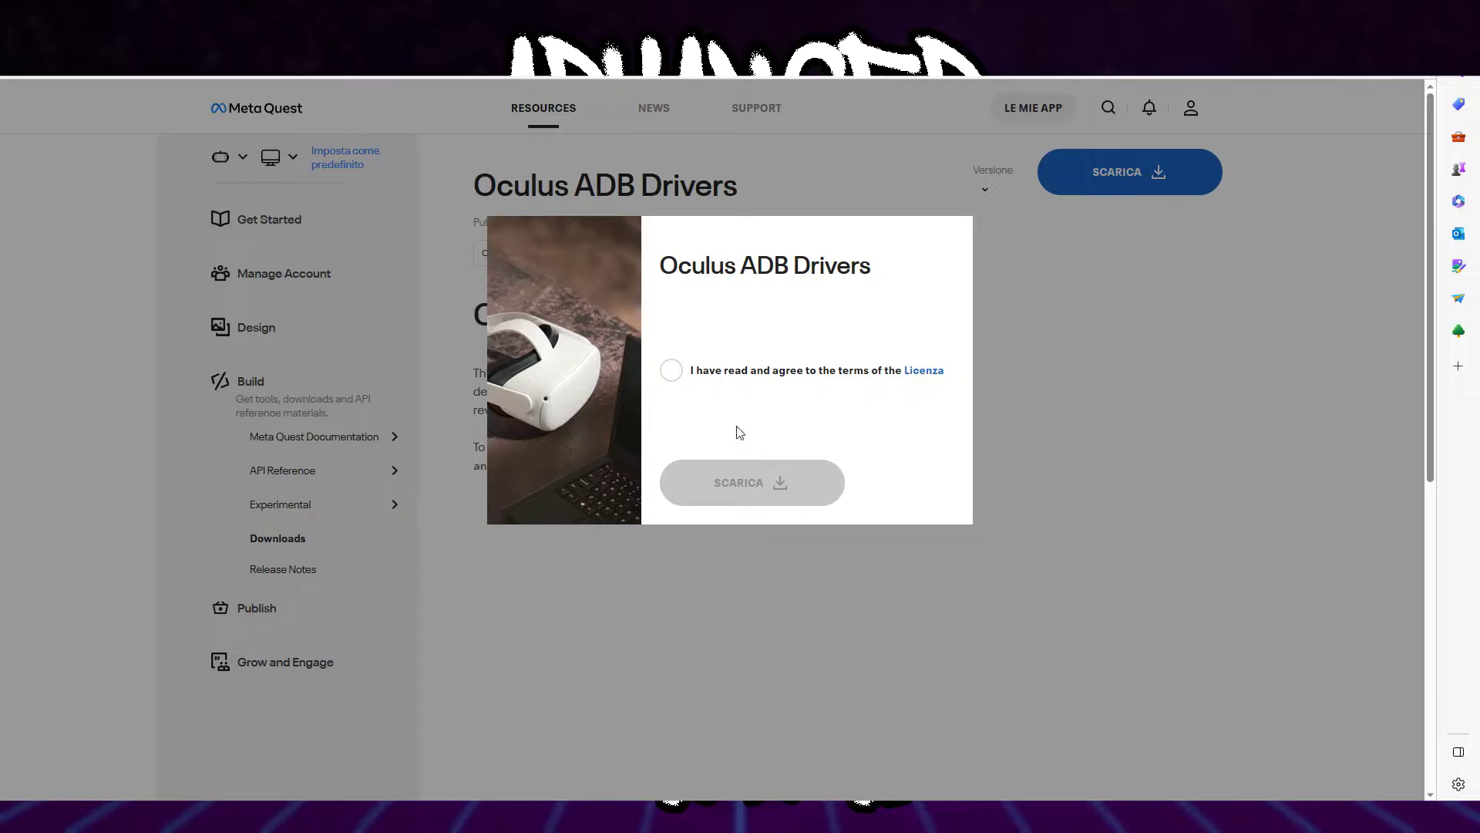
{"action": "left_click", "coordinate": [671, 371]}
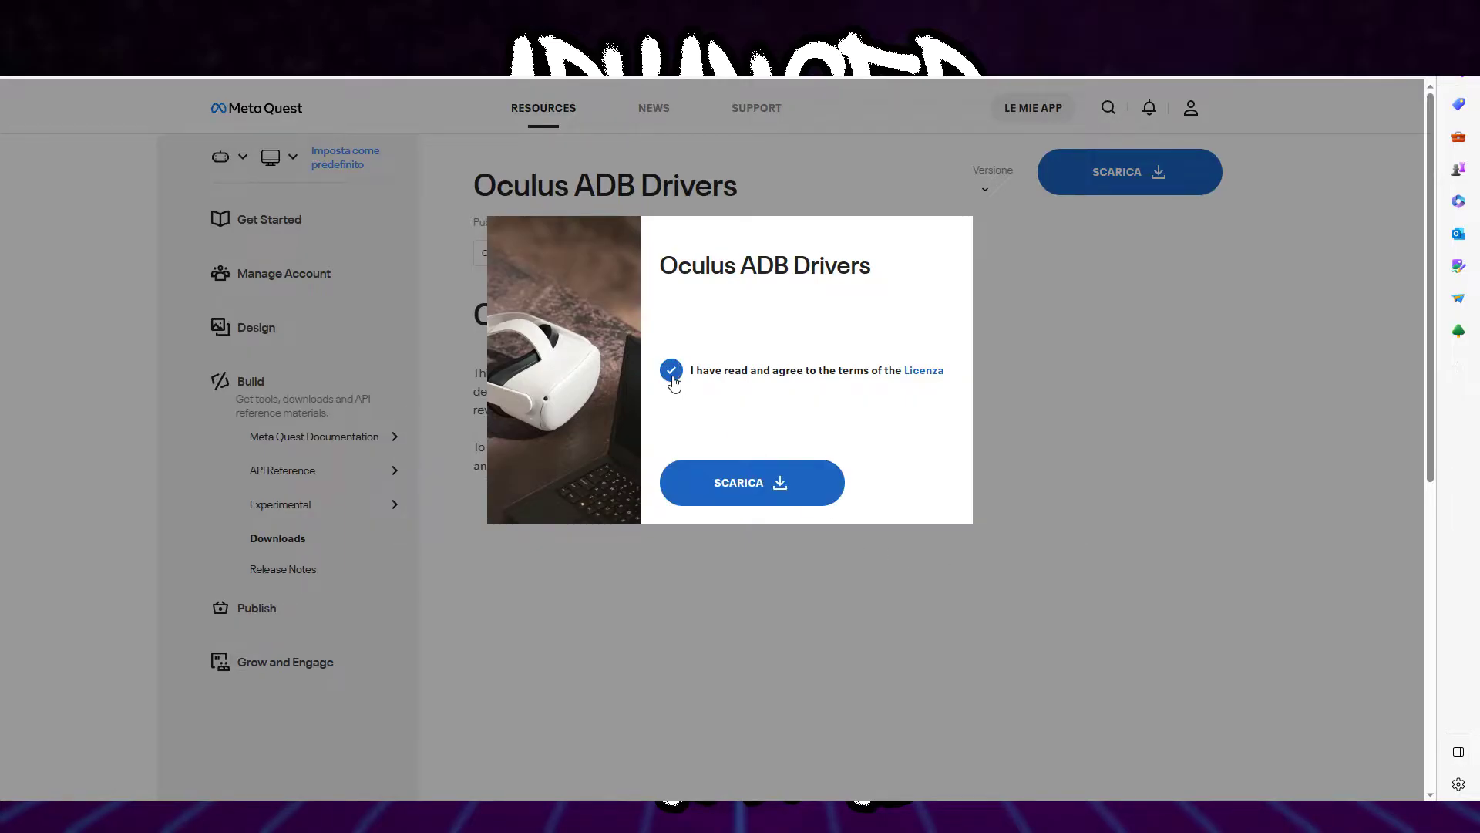
{"action": "left_click", "coordinate": [749, 487]}
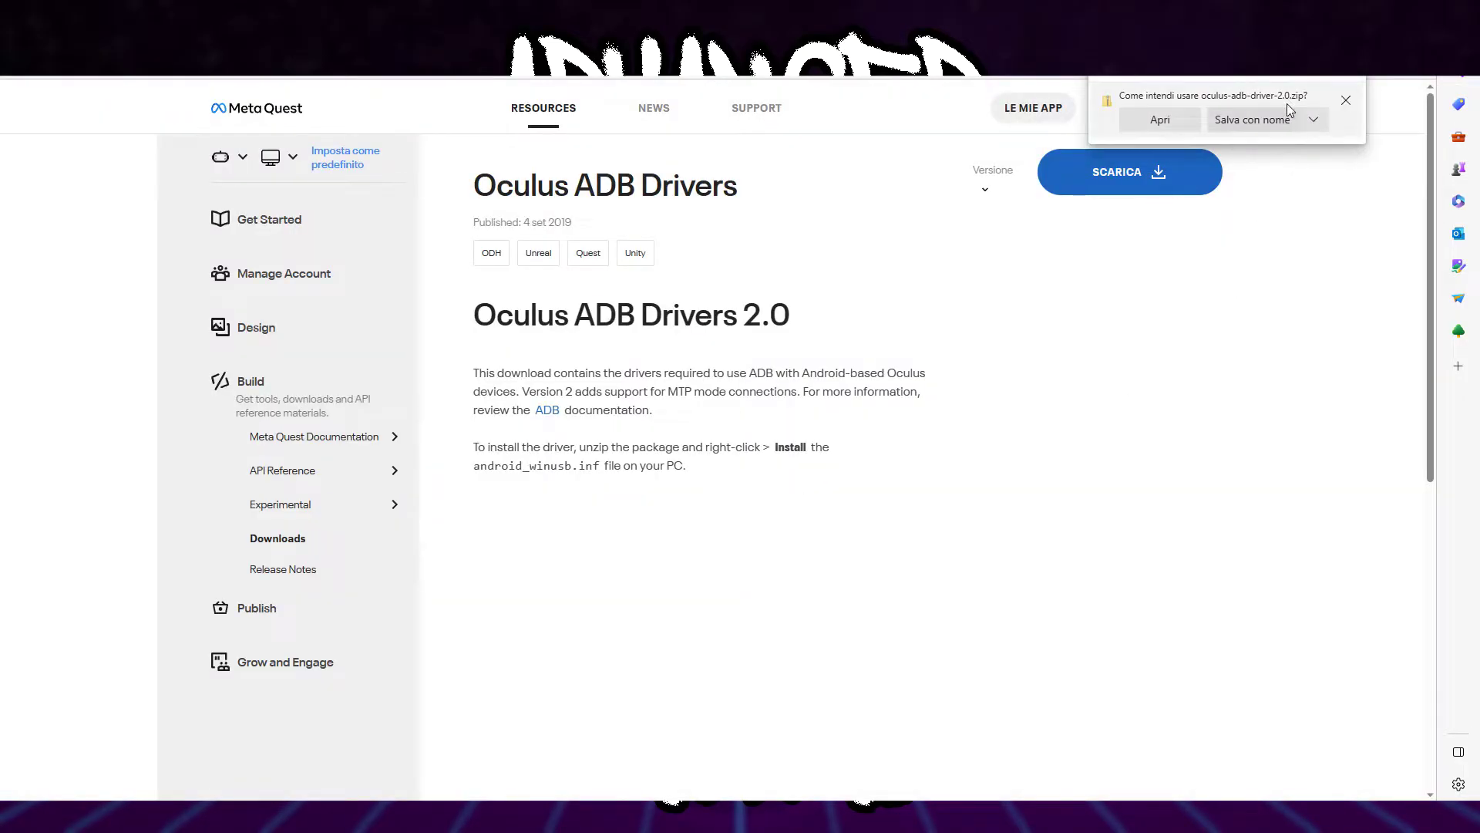
{"action": "left_click", "coordinate": [1272, 121]}
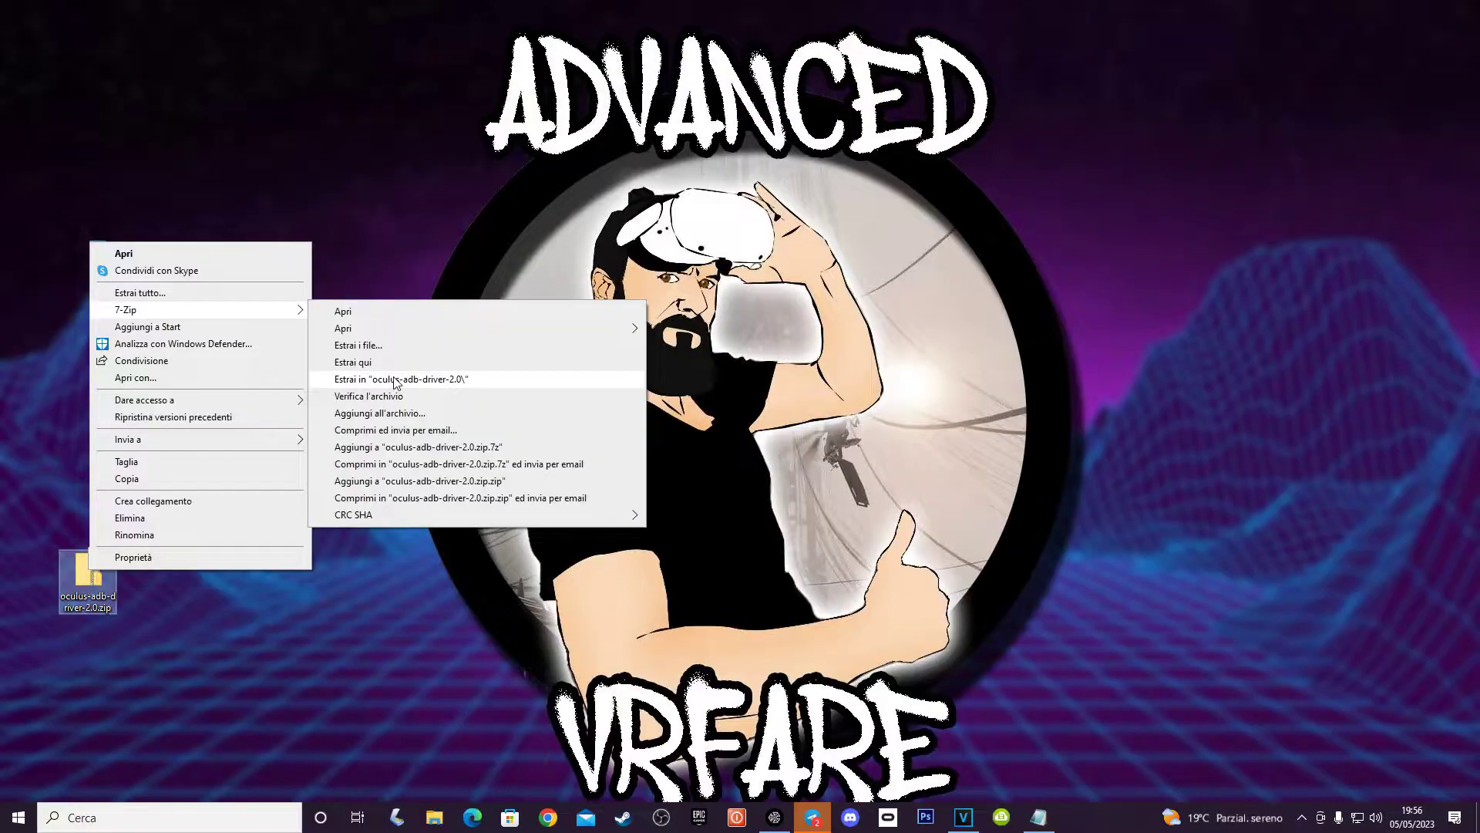
{"action": "left_click", "coordinate": [395, 376]}
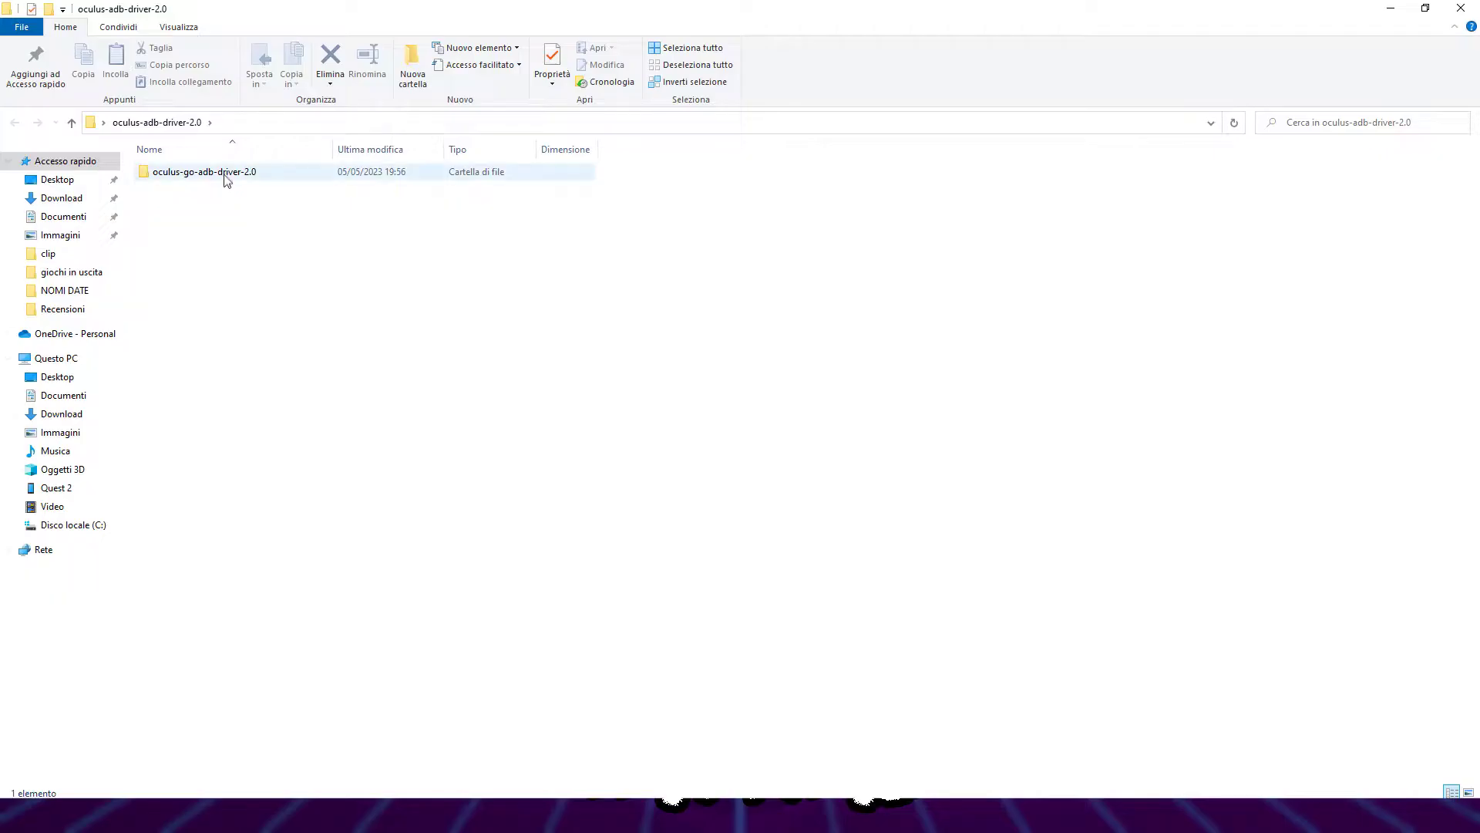
- Install android_winusb.inf from oculus-adb-driver-2.0 > usb_driver via Installa, approving UAC and the completion message
{"action": "double_click", "coordinate": [225, 175]}
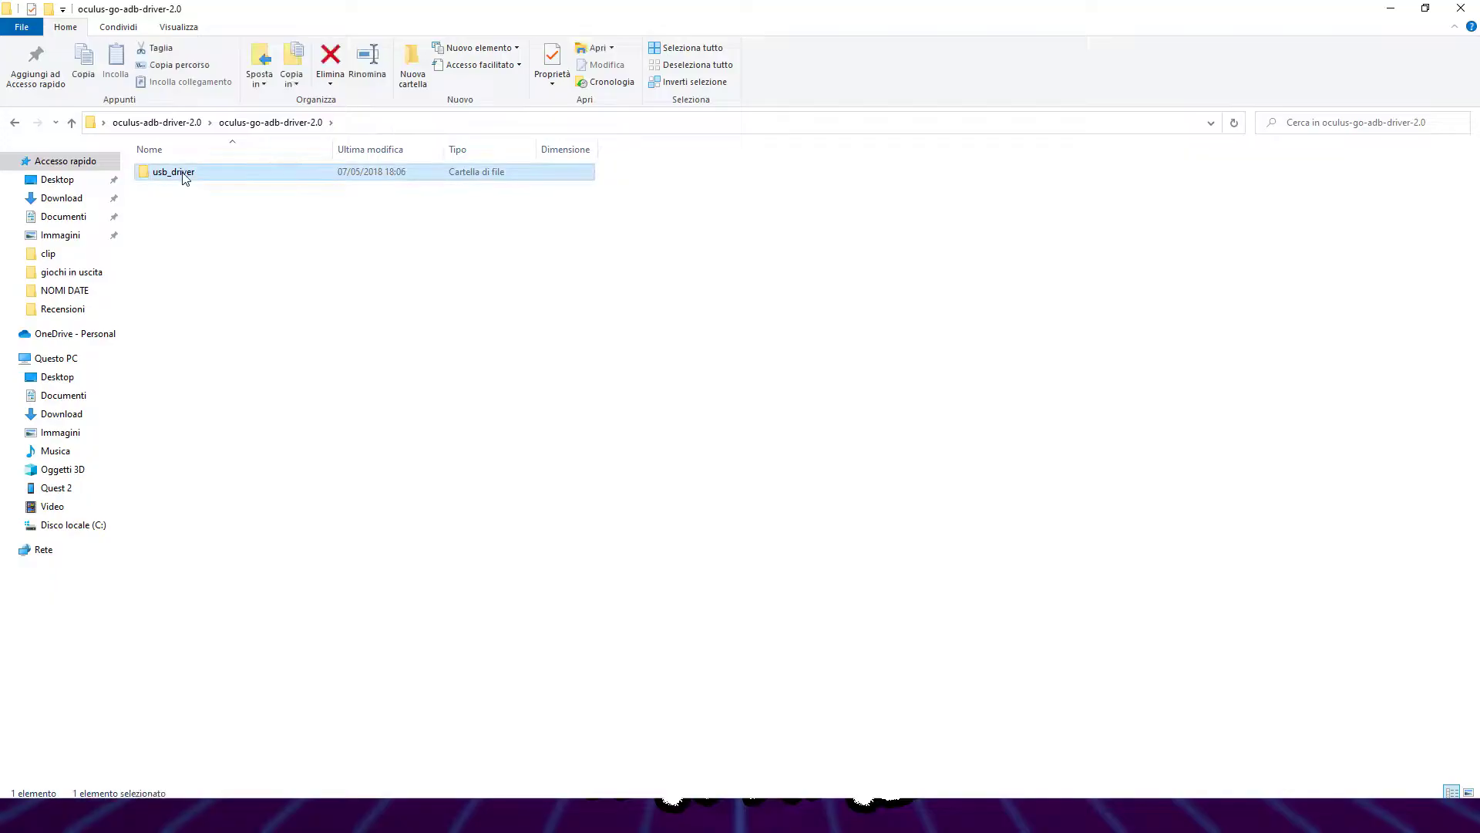
{"action": "double_click", "coordinate": [182, 176]}
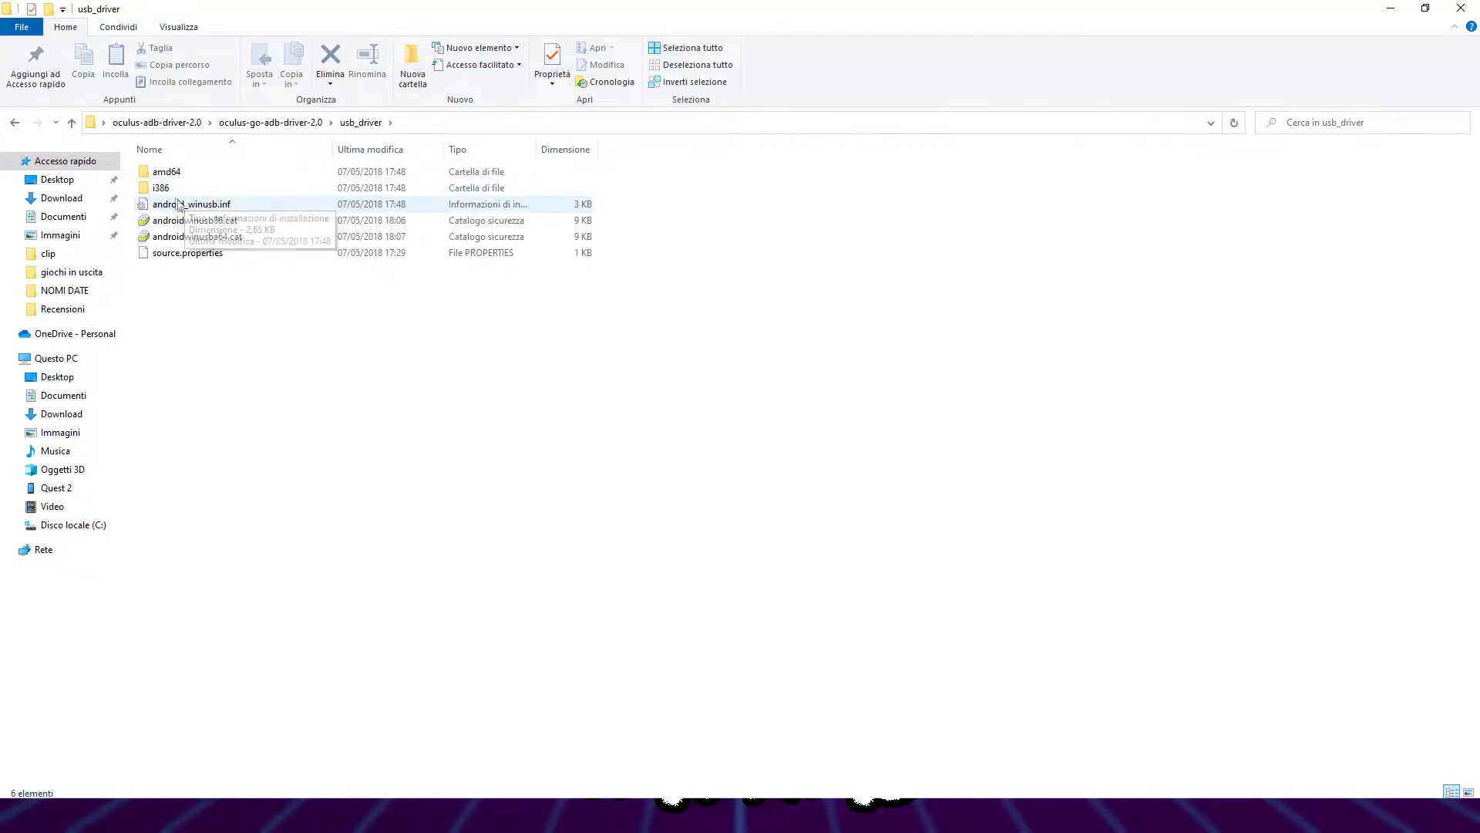
{"action": "right_click", "coordinate": [205, 206]}
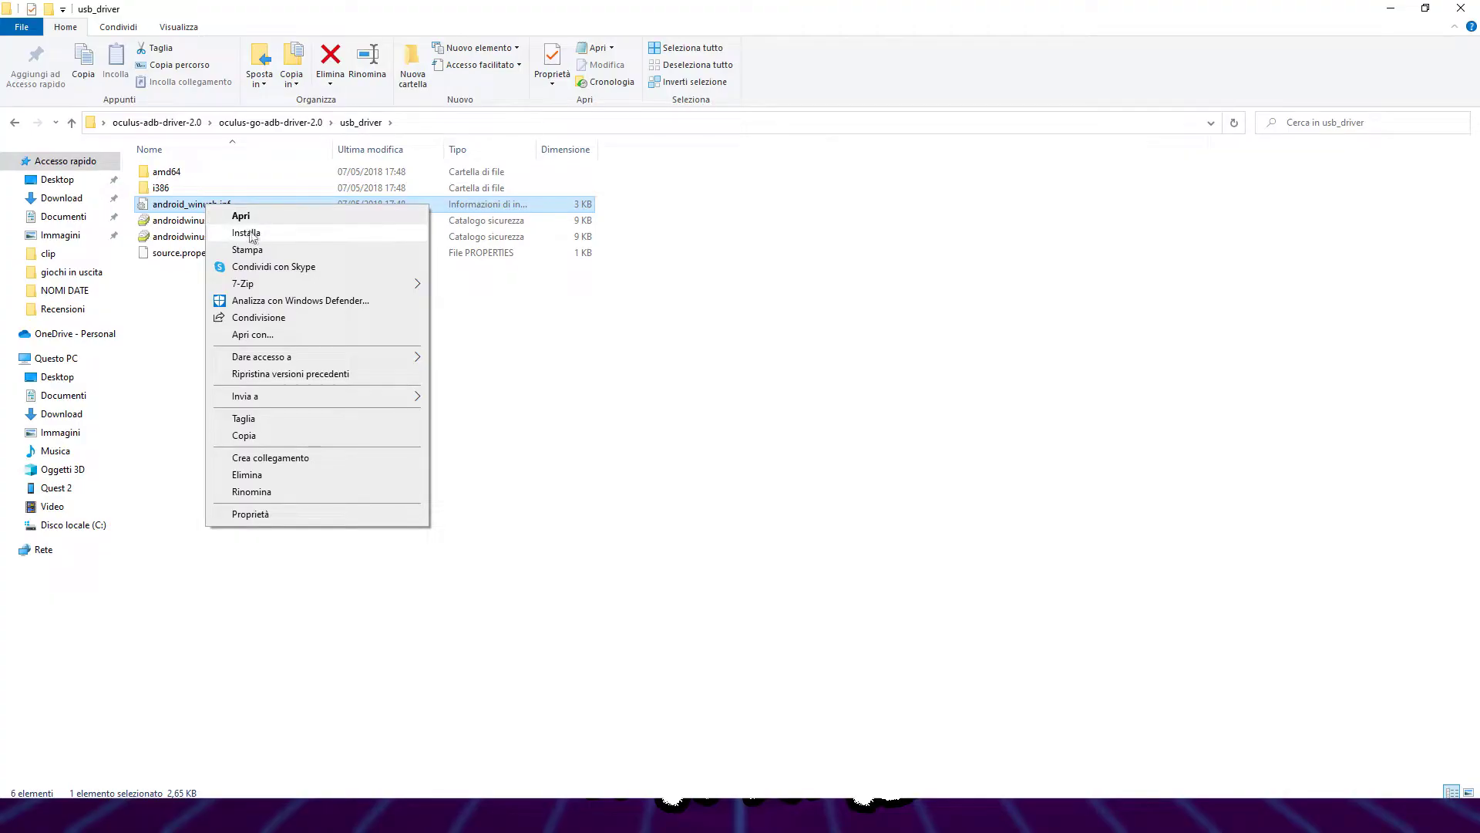
{"action": "left_click", "coordinate": [250, 235]}
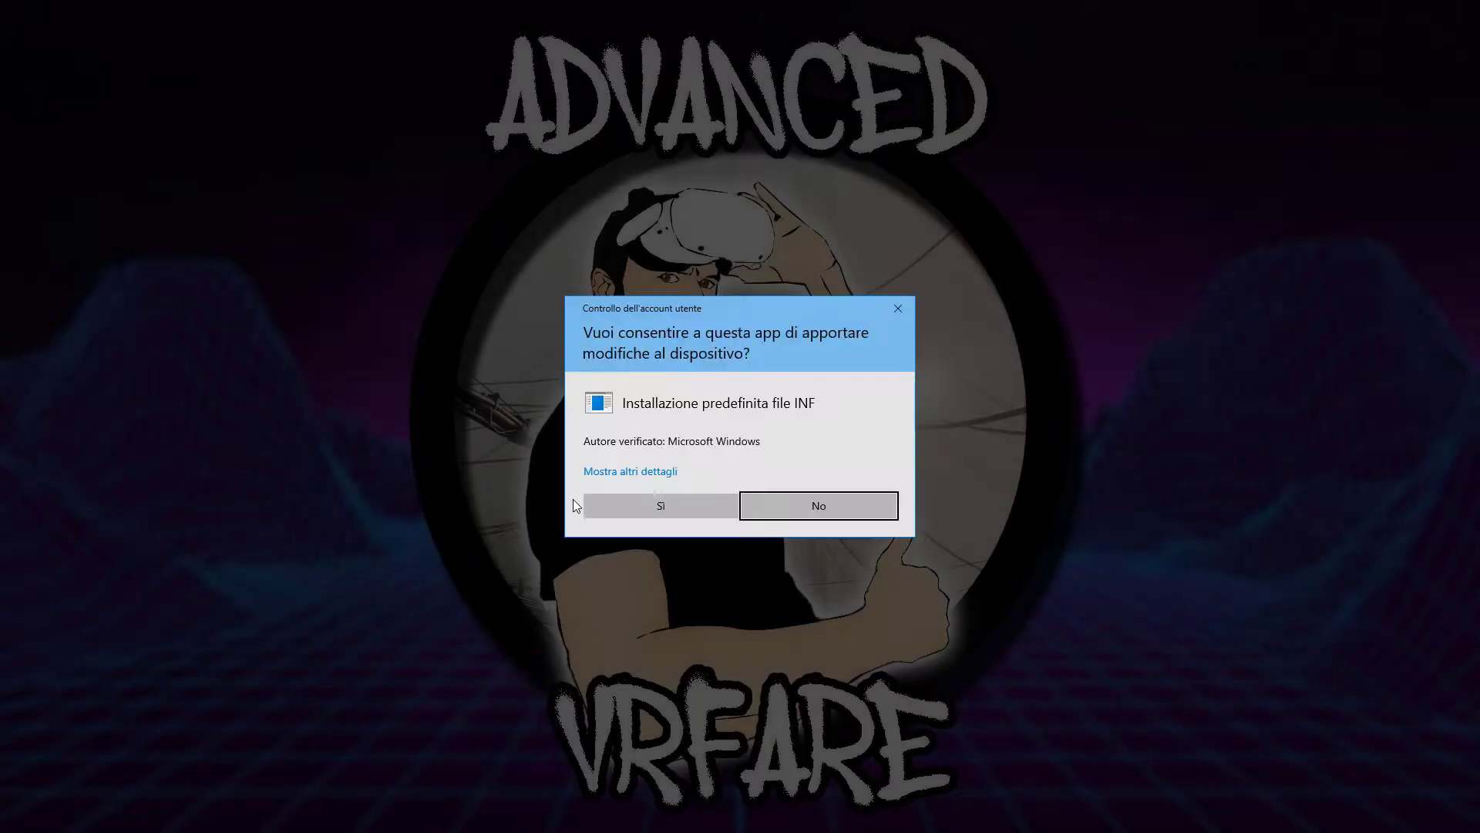
{"action": "left_click", "coordinate": [656, 507]}
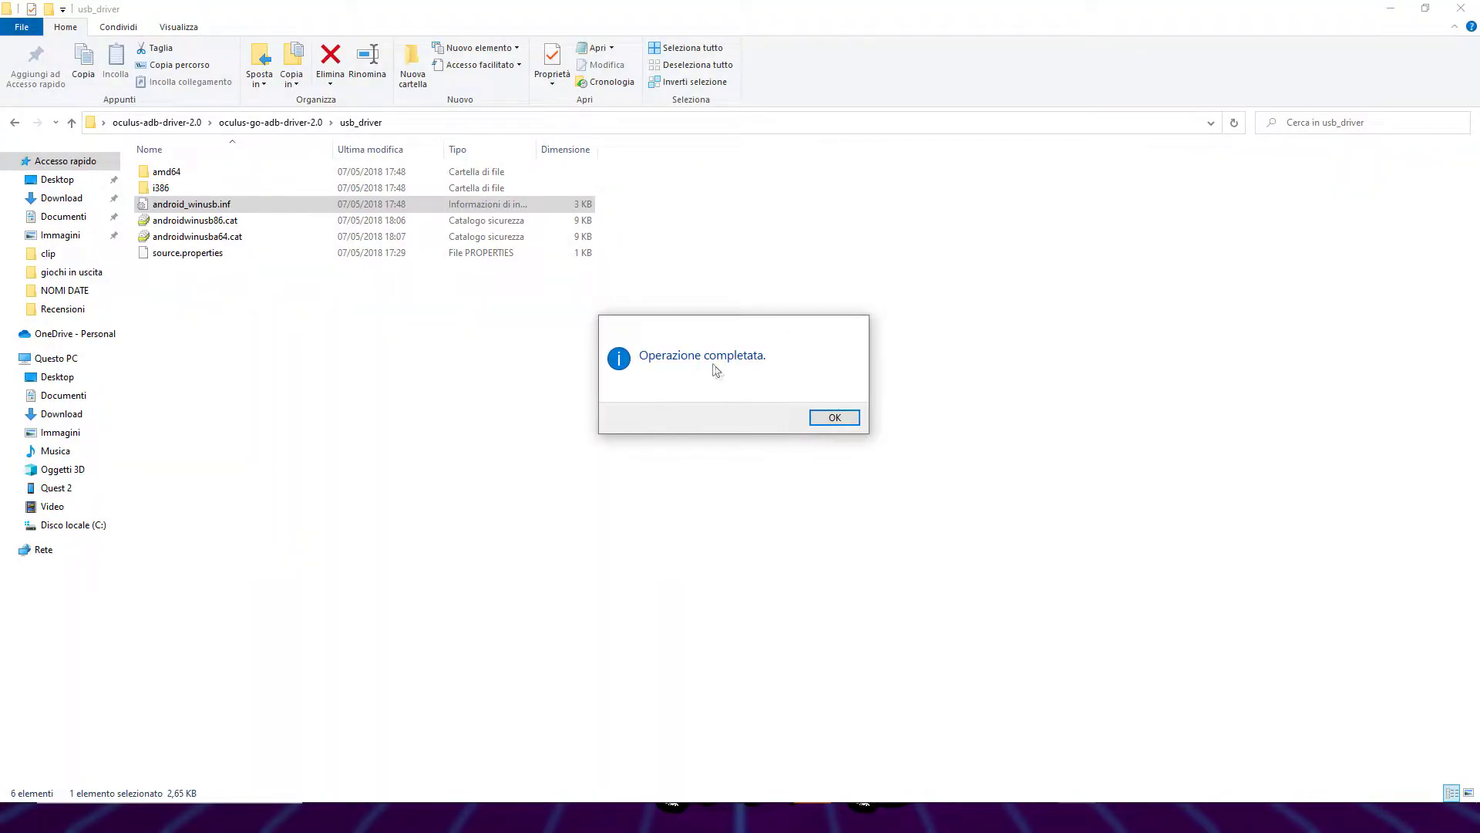
{"action": "left_click", "coordinate": [834, 417]}
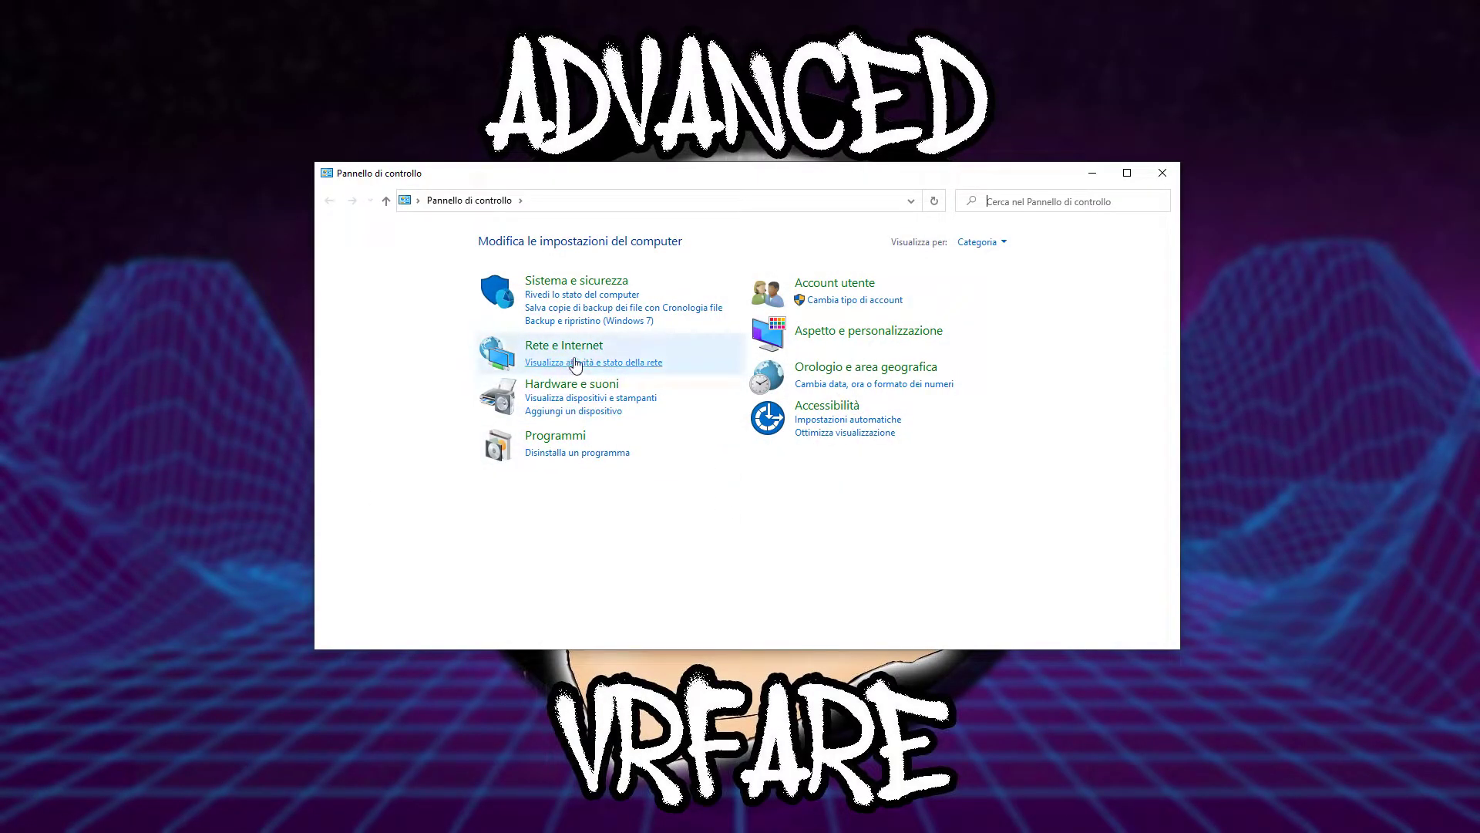
- Reach Gestione dispositivi through Hardware e suoni in Control Panel
{"action": "left_click", "coordinate": [575, 389]}
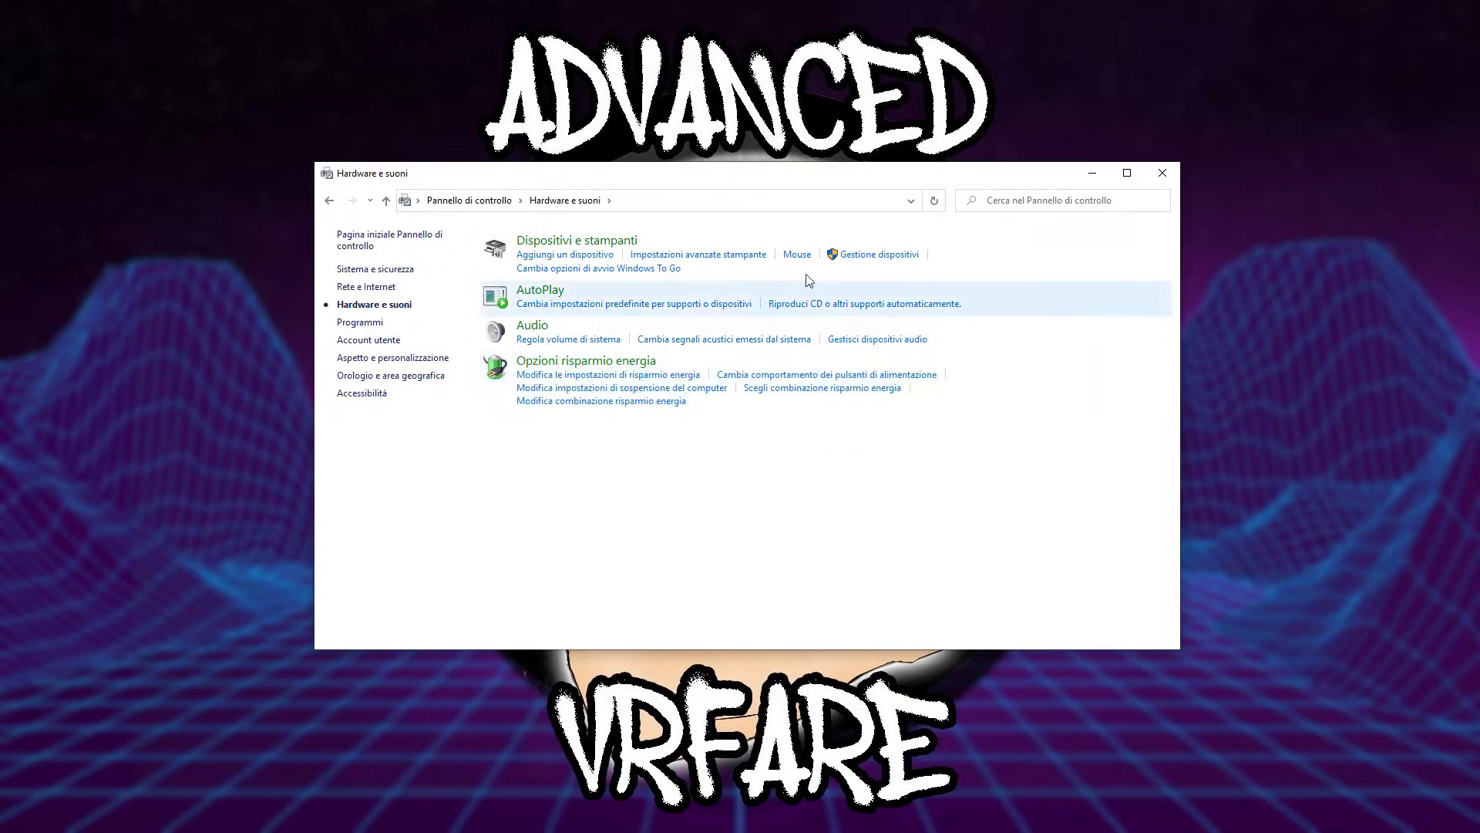
{"action": "left_click", "coordinate": [873, 258]}
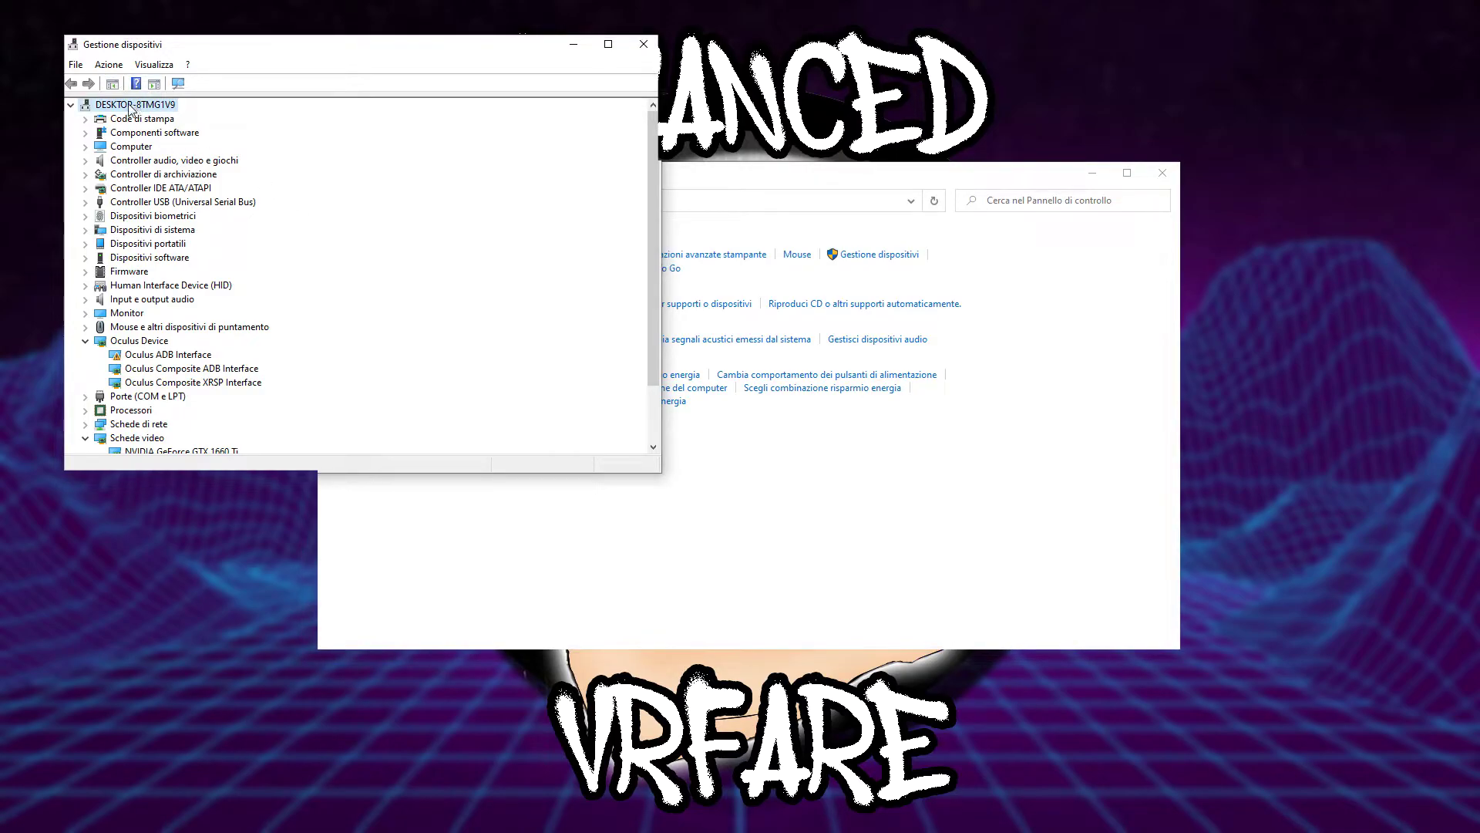
- Run the Add legacy hardware wizard with manual selection and all devices shown, up to Disco driver
{"action": "left_click", "coordinate": [110, 65]}
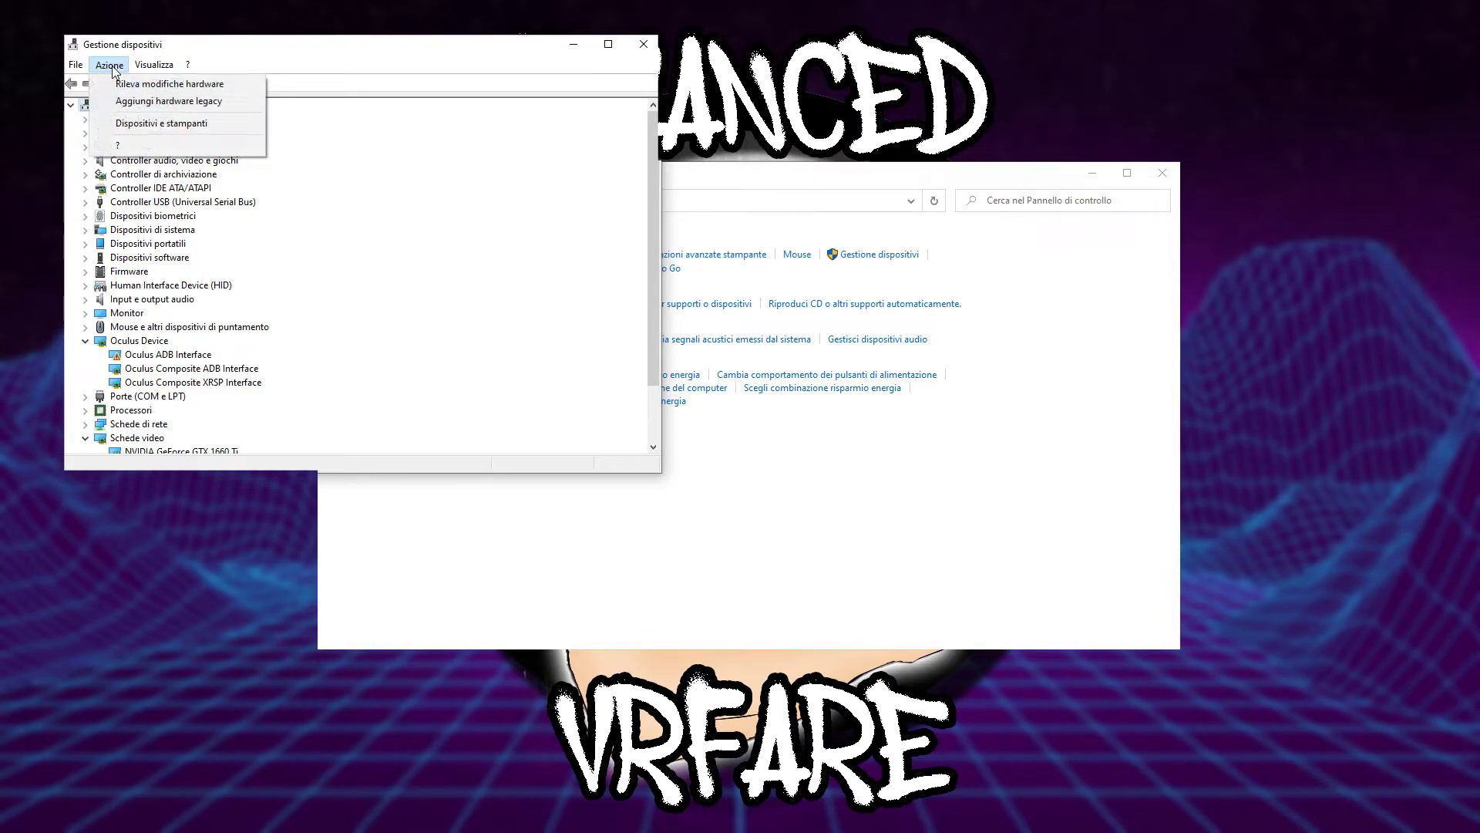
{"action": "left_click", "coordinate": [163, 108]}
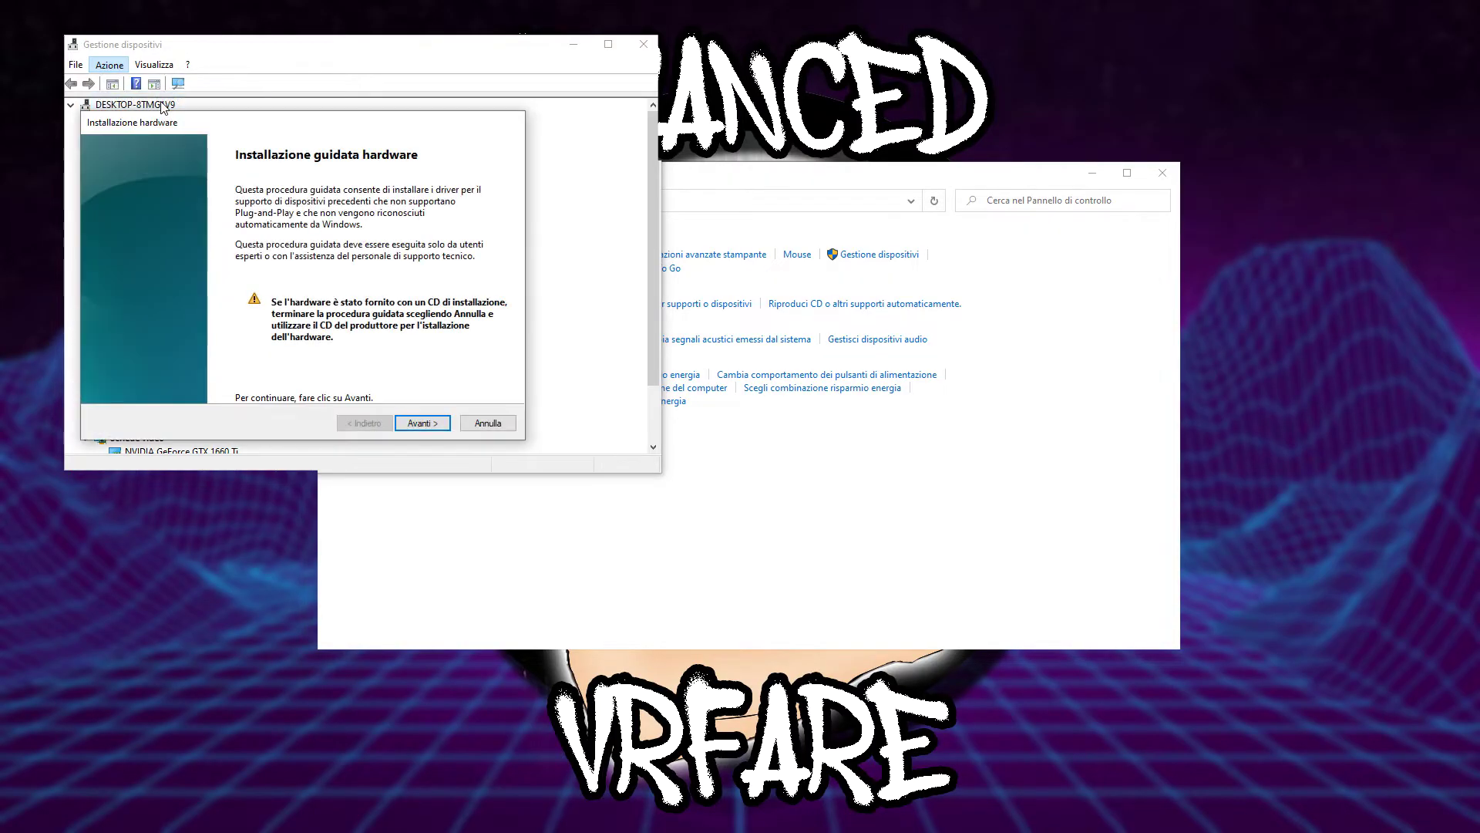
{"action": "left_click", "coordinate": [428, 423]}
{"action": "left_click", "coordinate": [136, 290]}
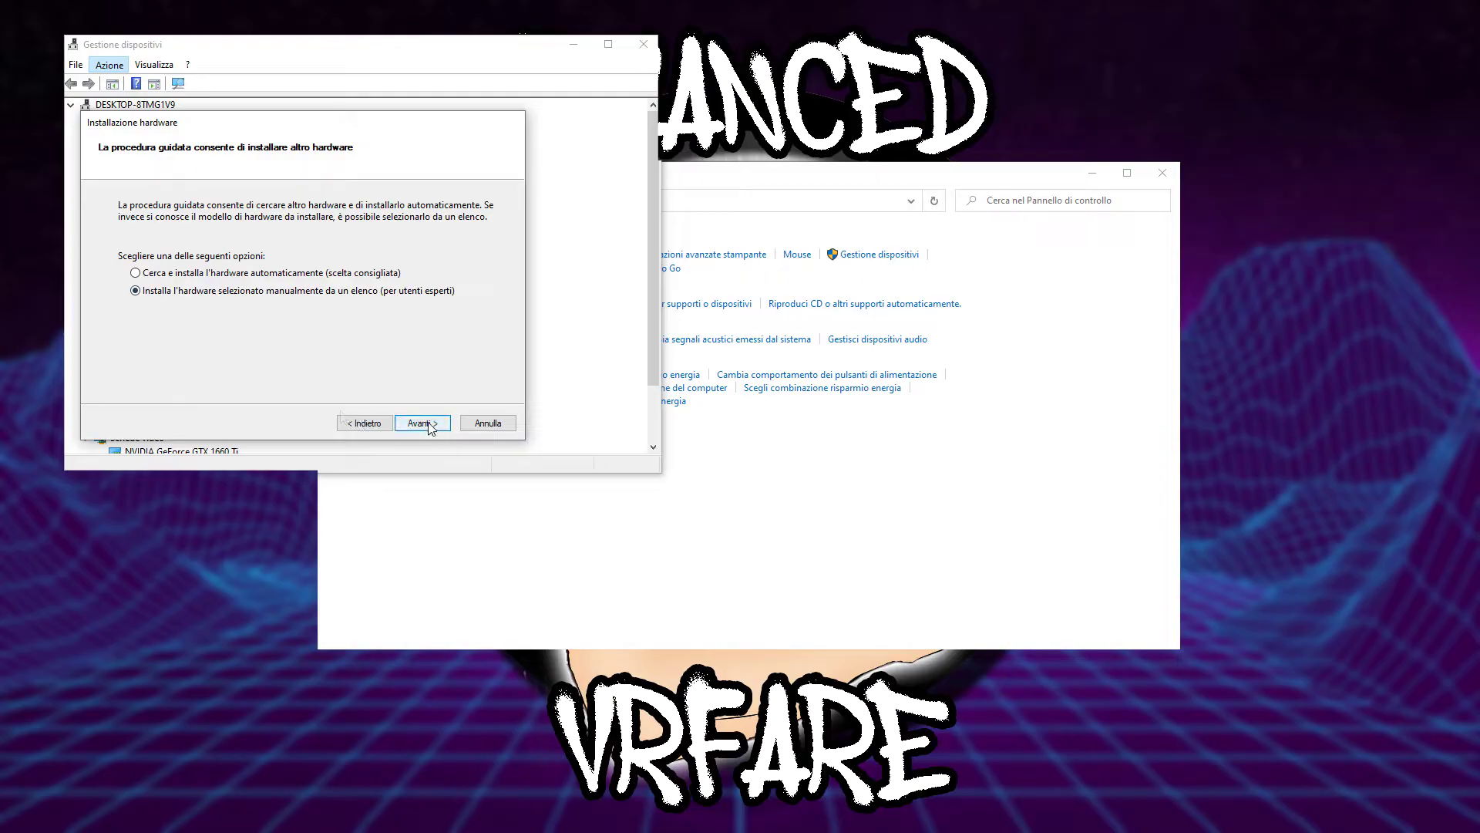
{"action": "left_click", "coordinate": [429, 423]}
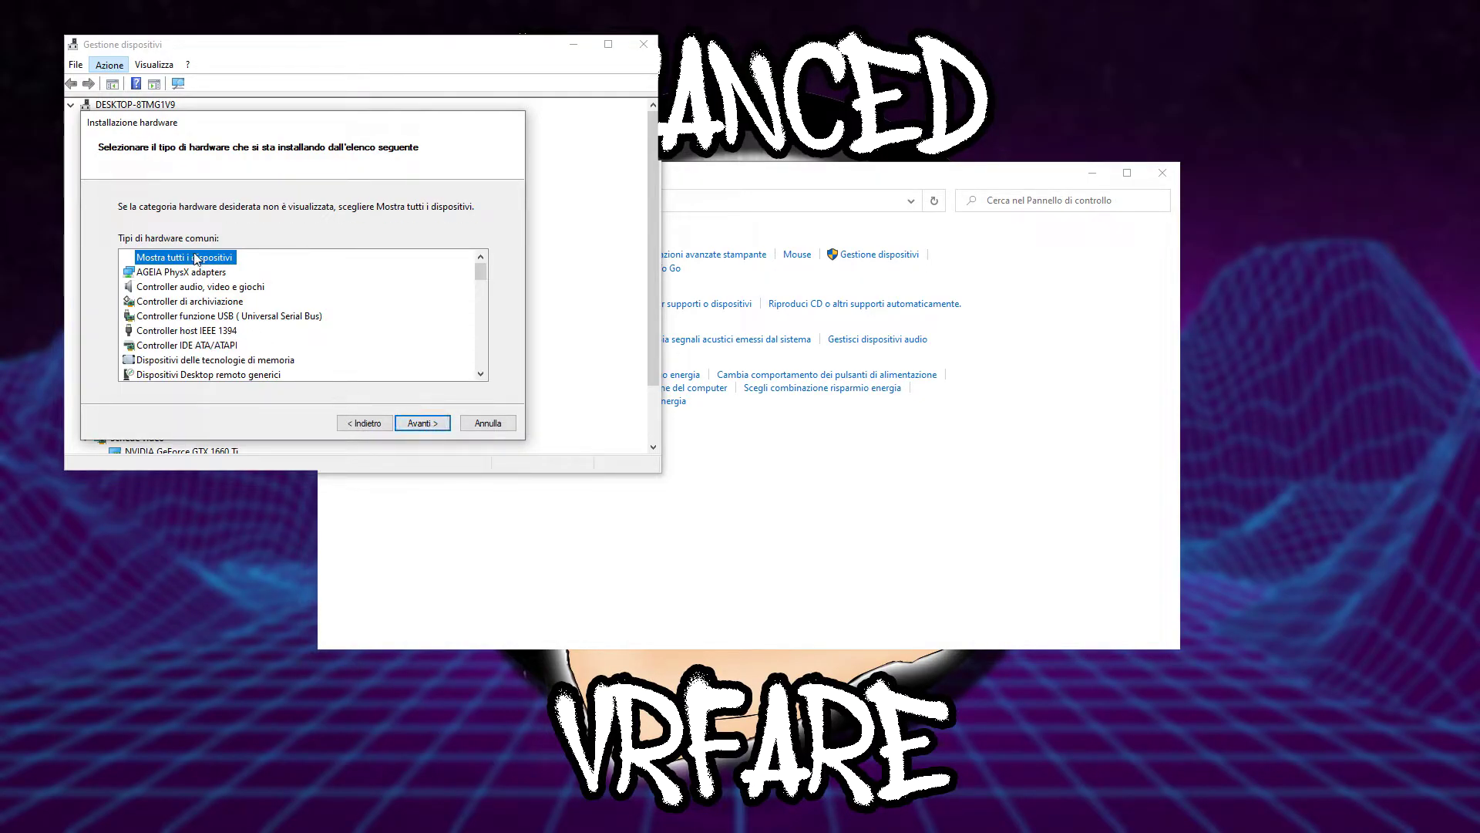
{"action": "left_click", "coordinate": [426, 424]}
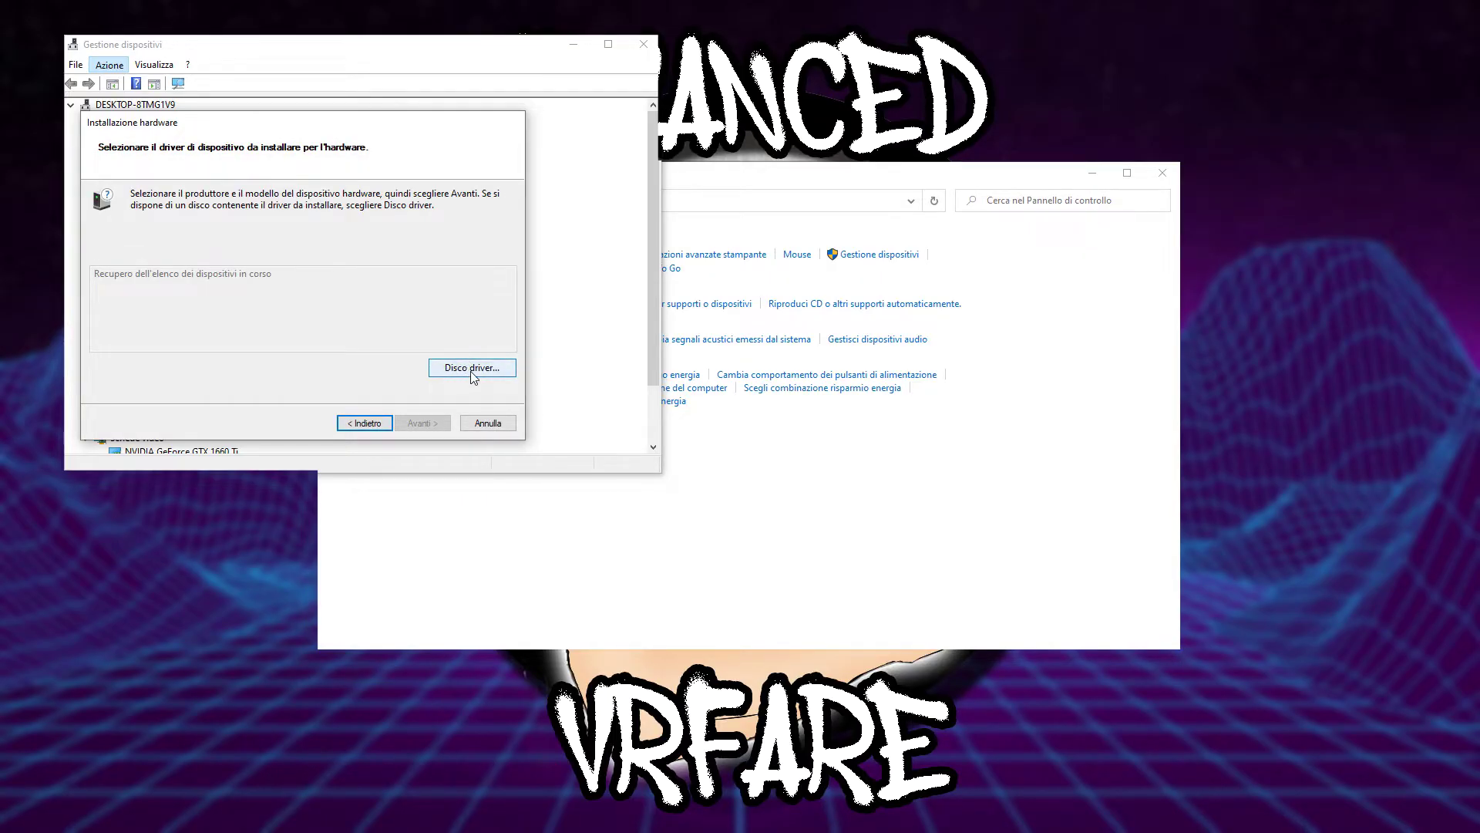
{"action": "left_click", "coordinate": [471, 371]}
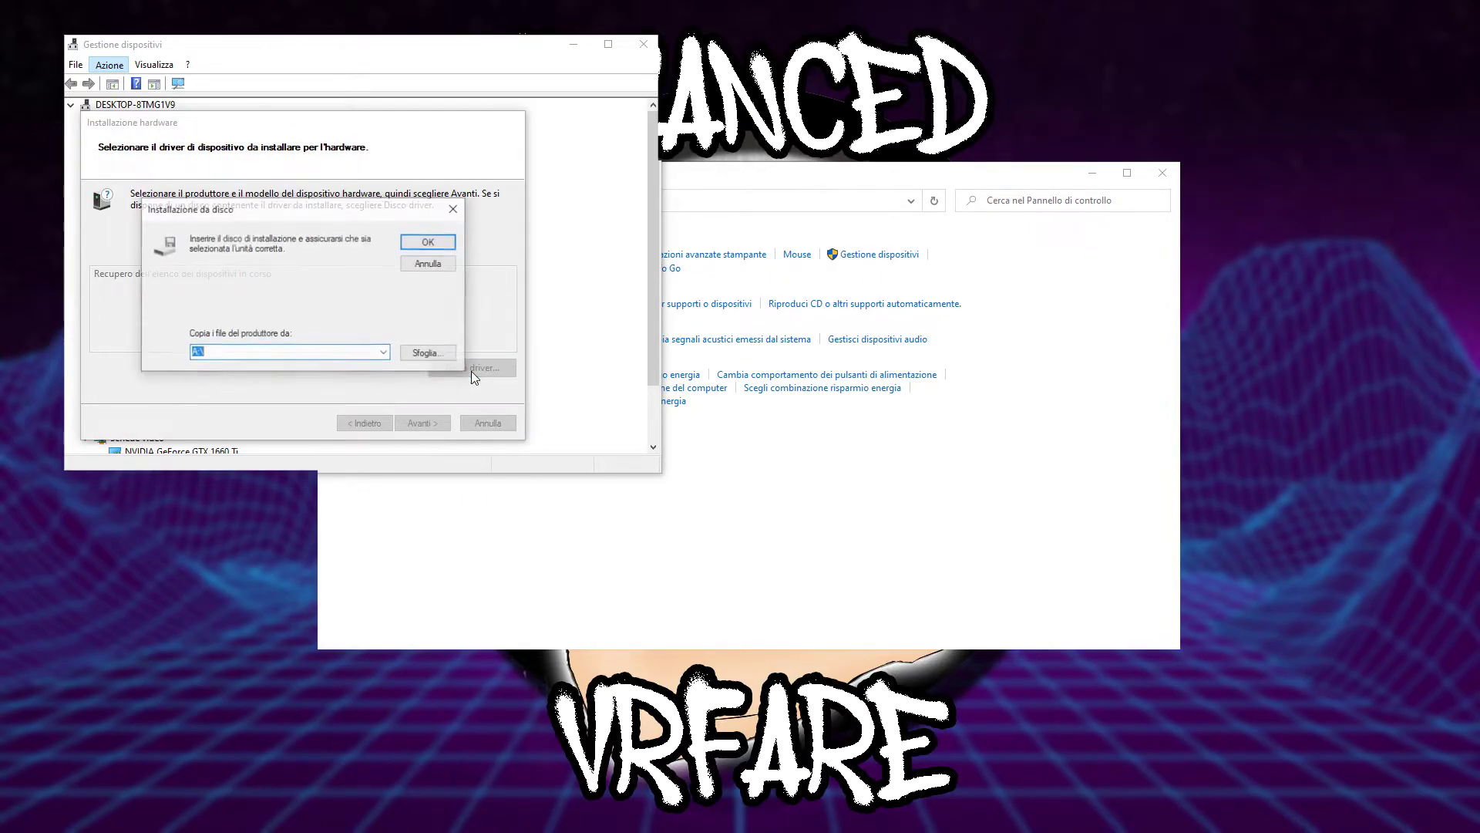
- Load android_winusb.inf from Desktop > oculus-adb-driver-2.0 > oculus-go-adb-driver-2.0 > usb_driver as the driver disk
{"action": "left_click", "coordinate": [428, 354]}
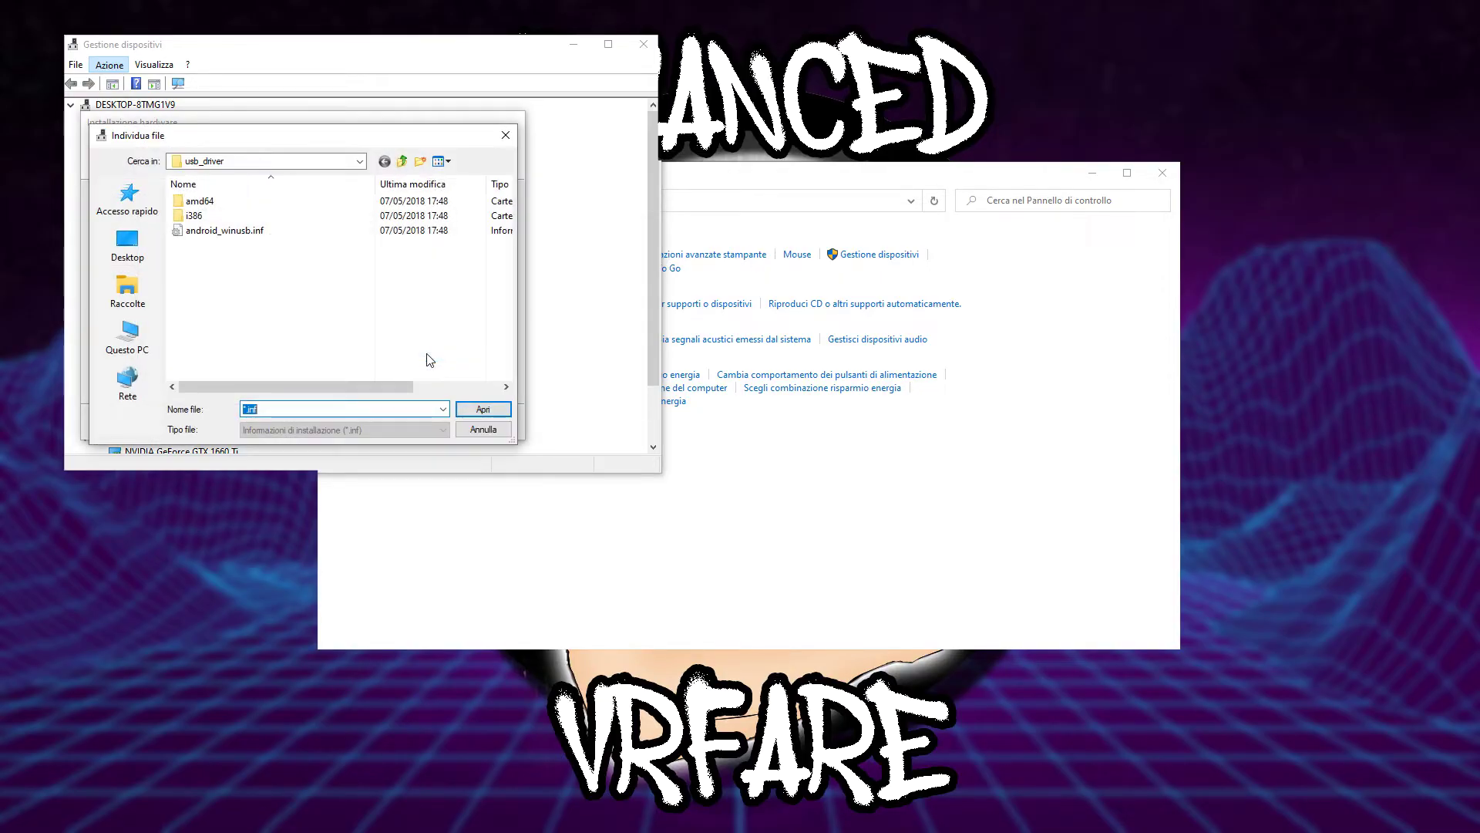
{"action": "left_click", "coordinate": [128, 245]}
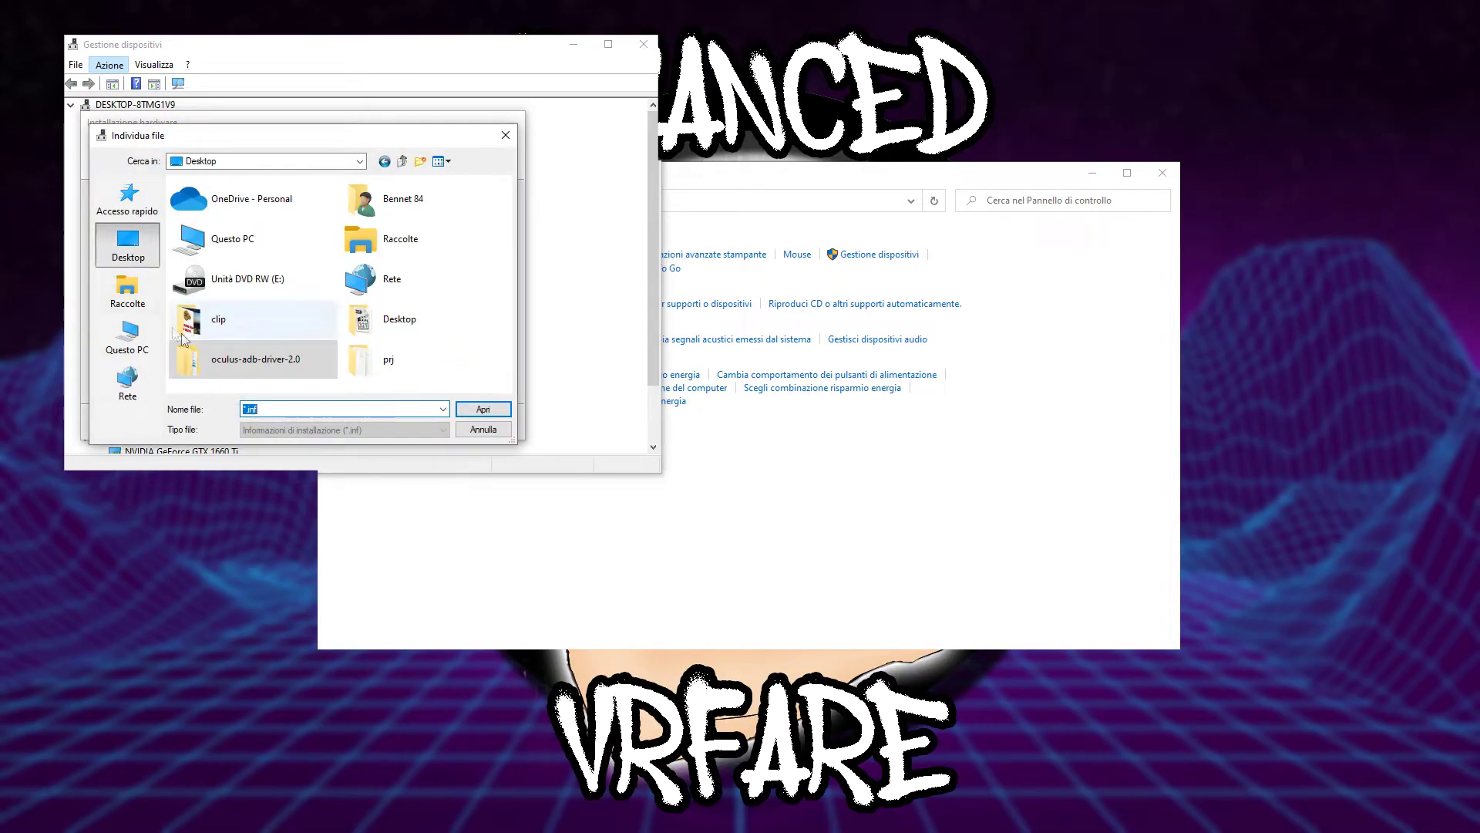
{"action": "double_click", "coordinate": [244, 362]}
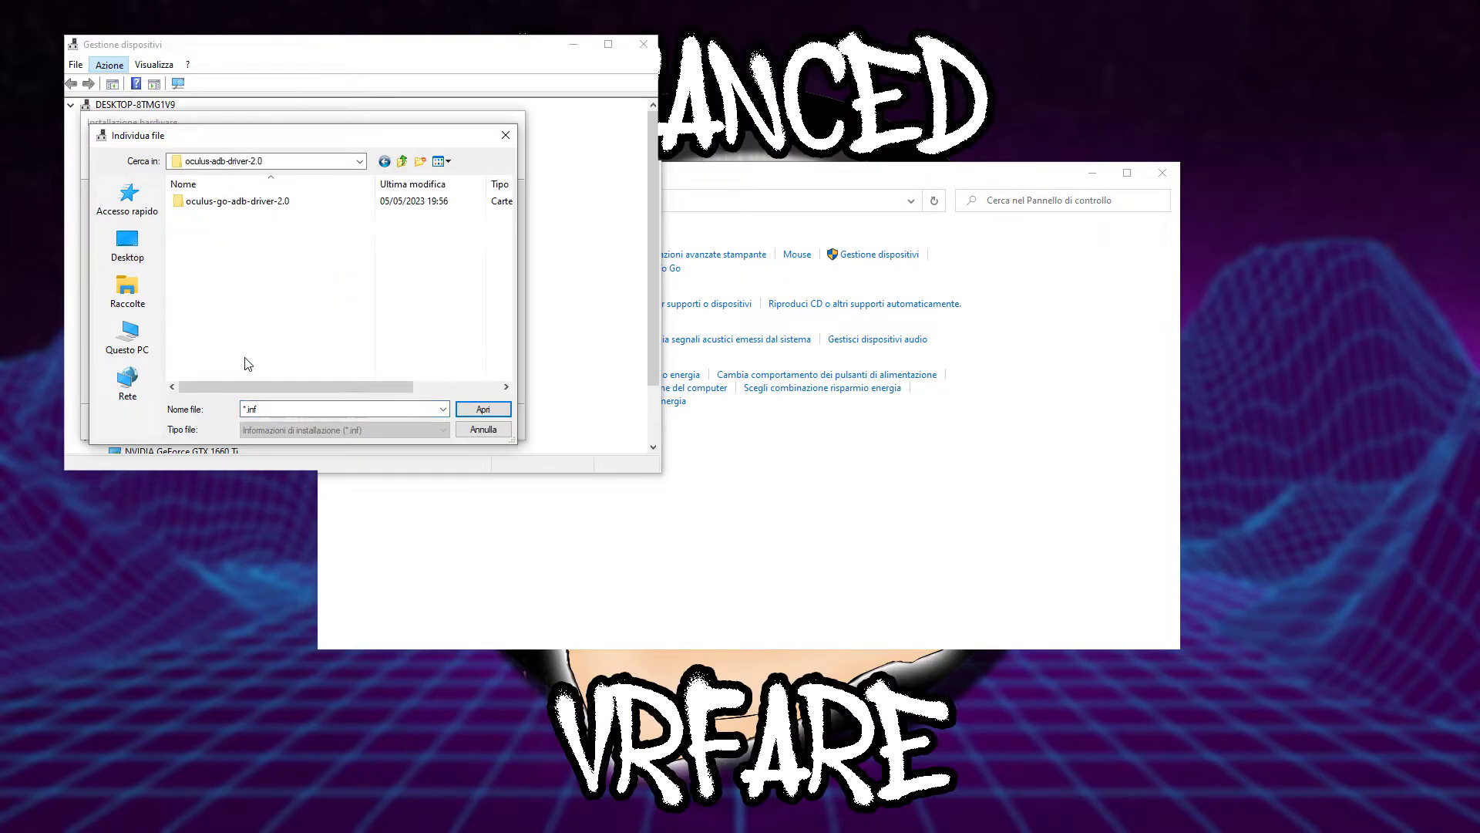
{"action": "left_click", "coordinate": [238, 205]}
{"action": "double_click", "coordinate": [239, 206]}
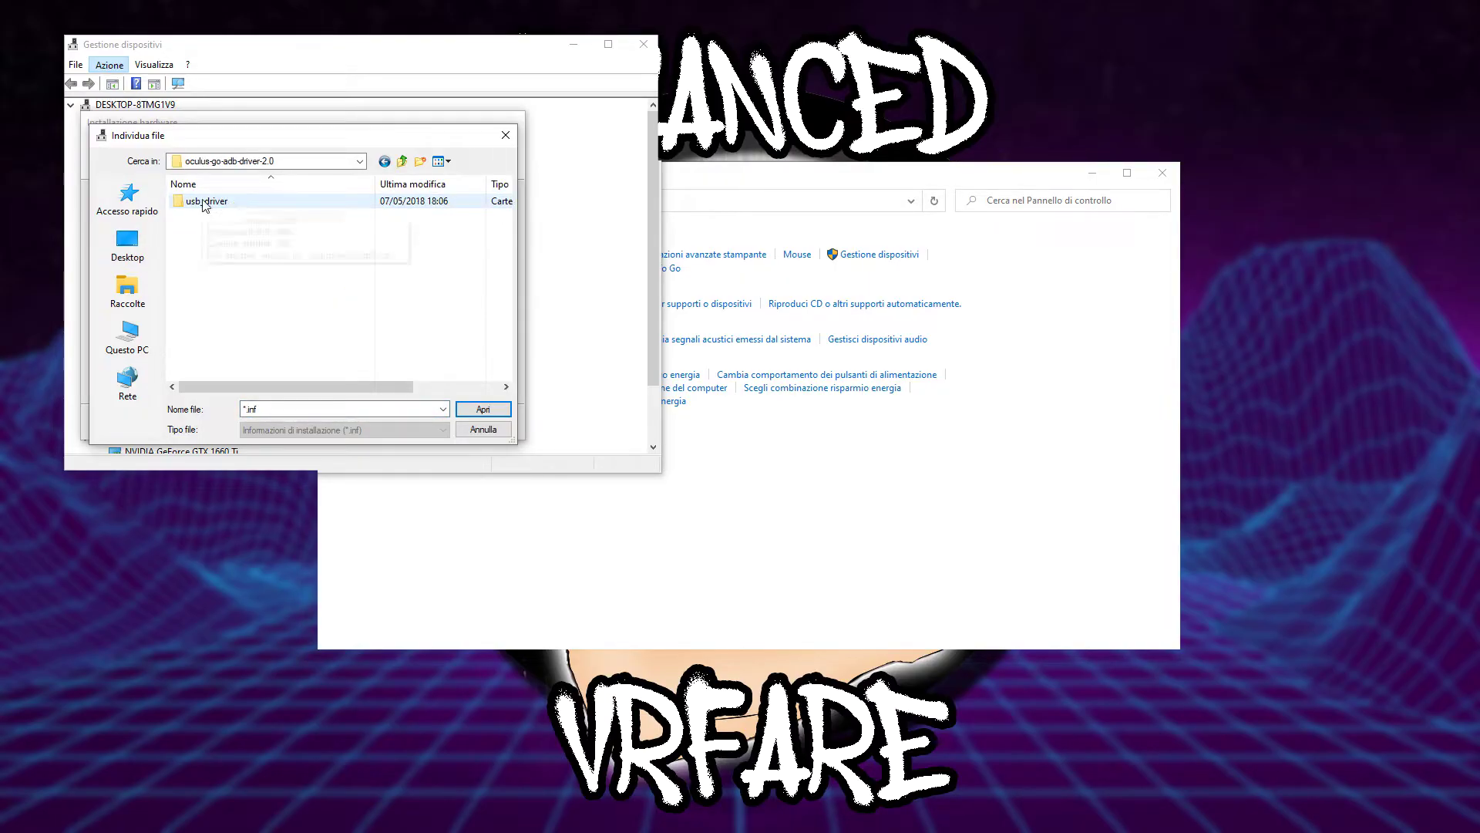
{"action": "double_click", "coordinate": [208, 206]}
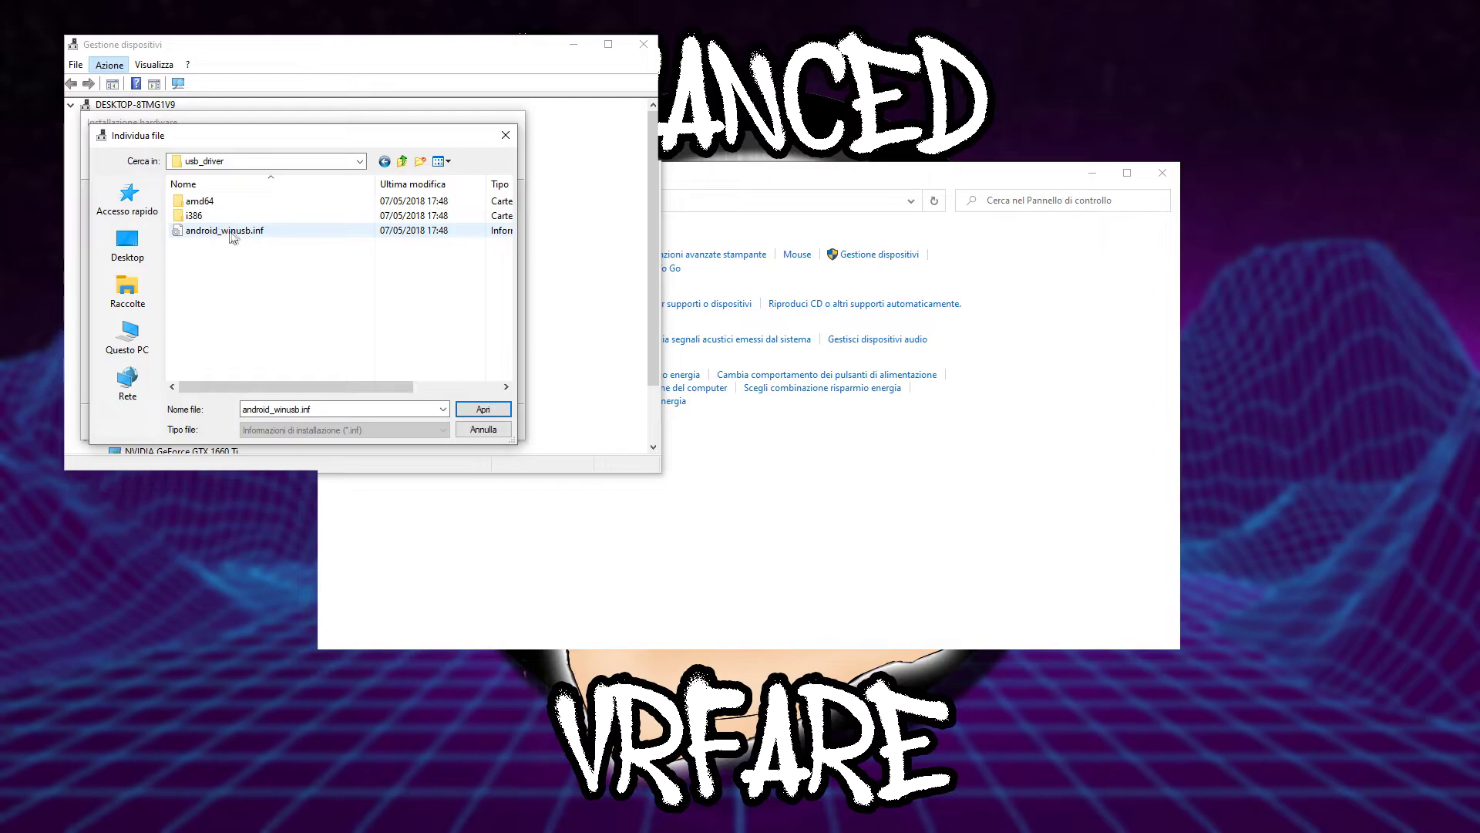
{"action": "left_click", "coordinate": [210, 234]}
{"action": "left_click", "coordinate": [484, 409]}
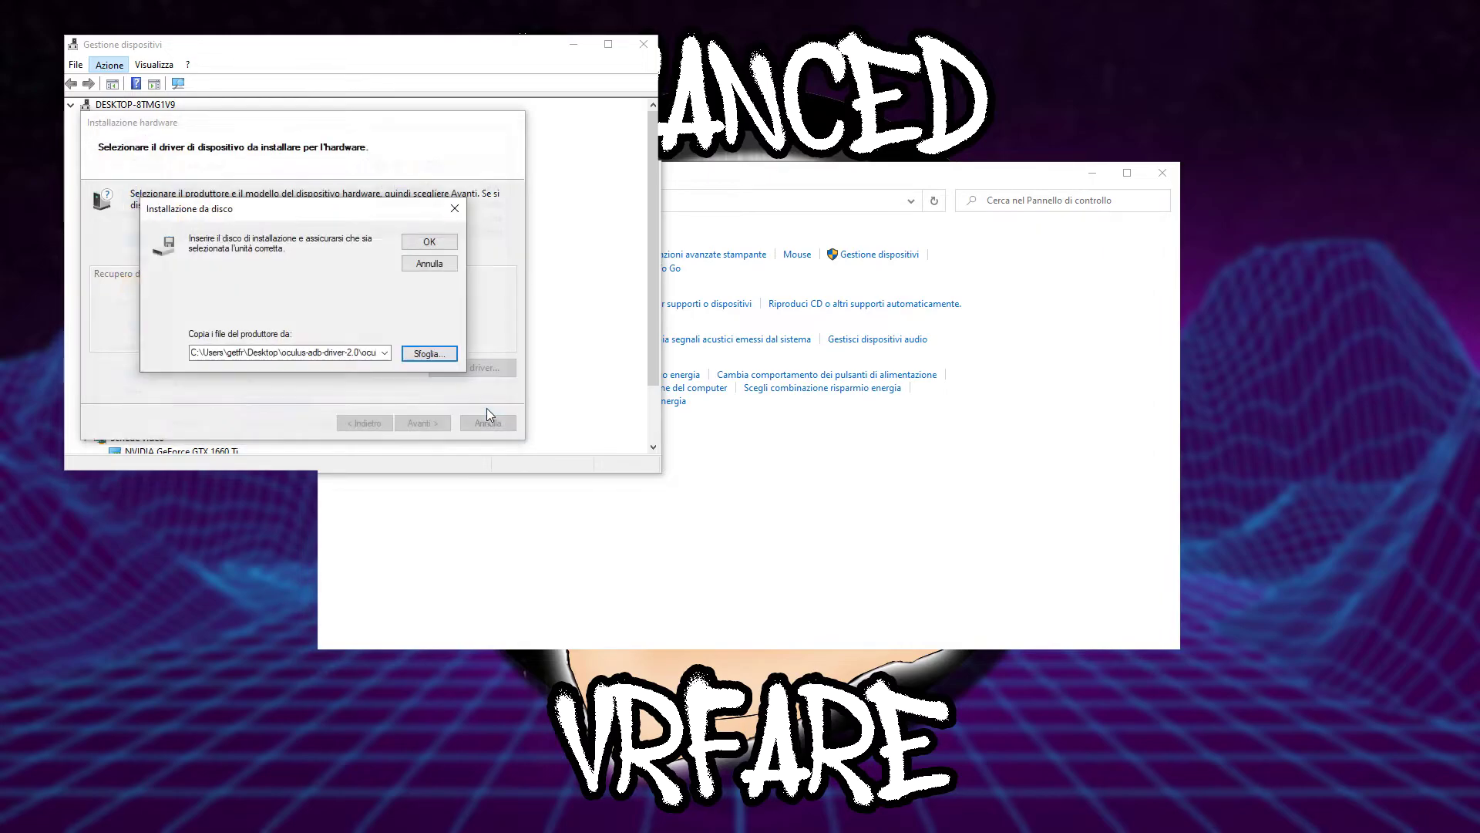
{"action": "left_click", "coordinate": [428, 246]}
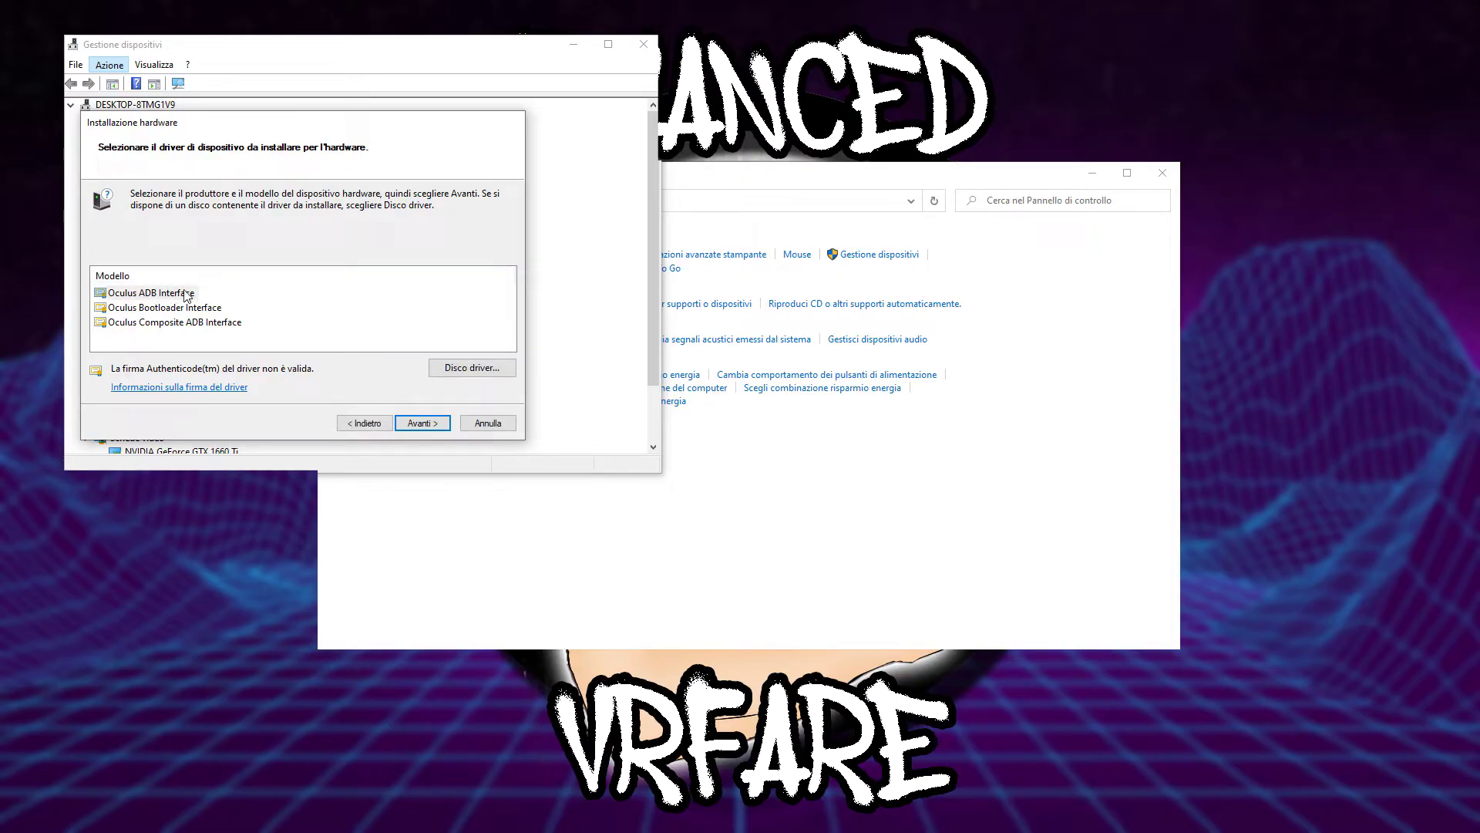
- Finish installing the Oculus ADB Interface model and select the new entry under Oculus Device
{"action": "left_click", "coordinate": [422, 423]}
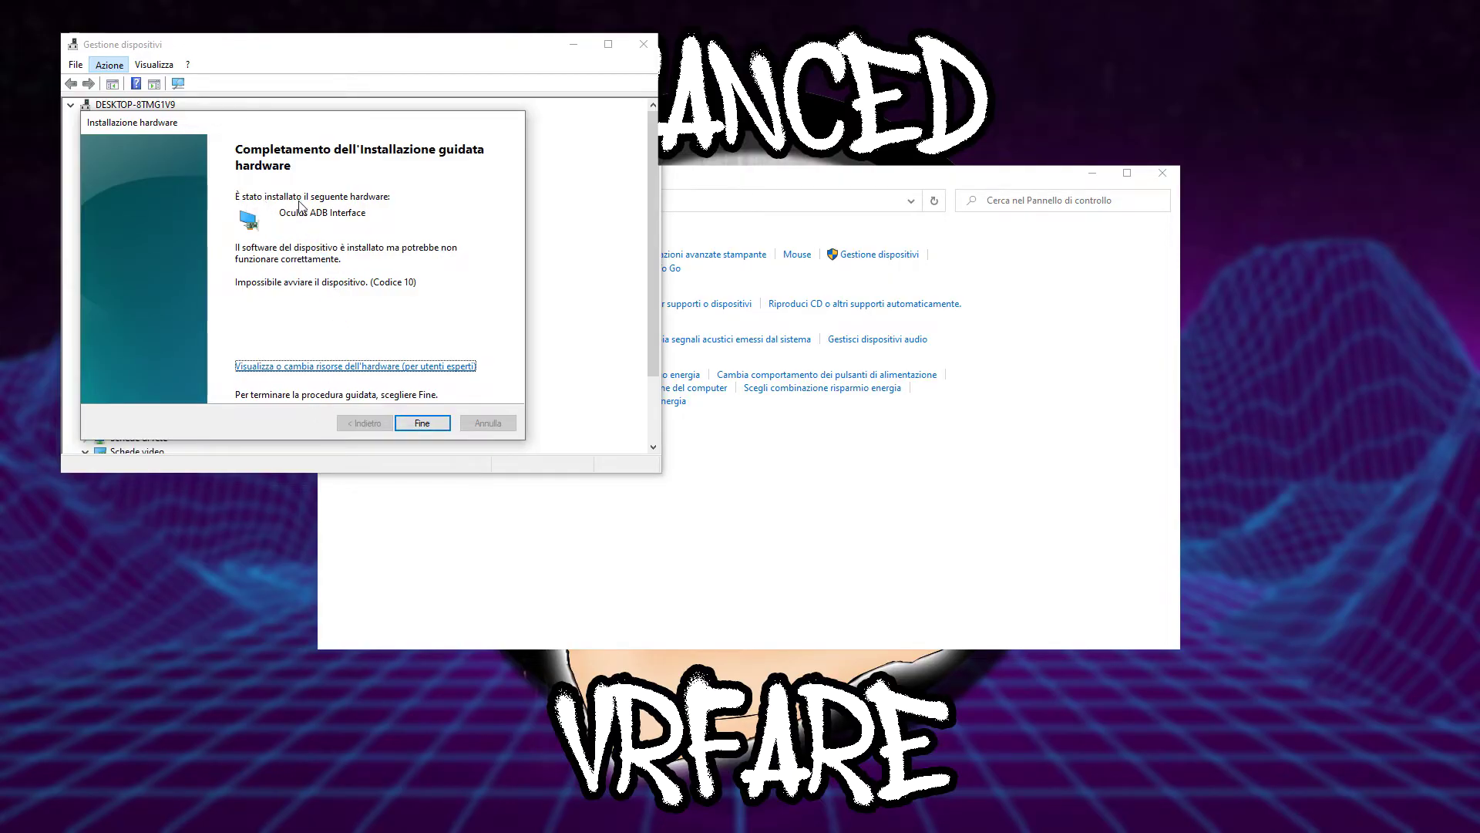
{"action": "left_click", "coordinate": [421, 424]}
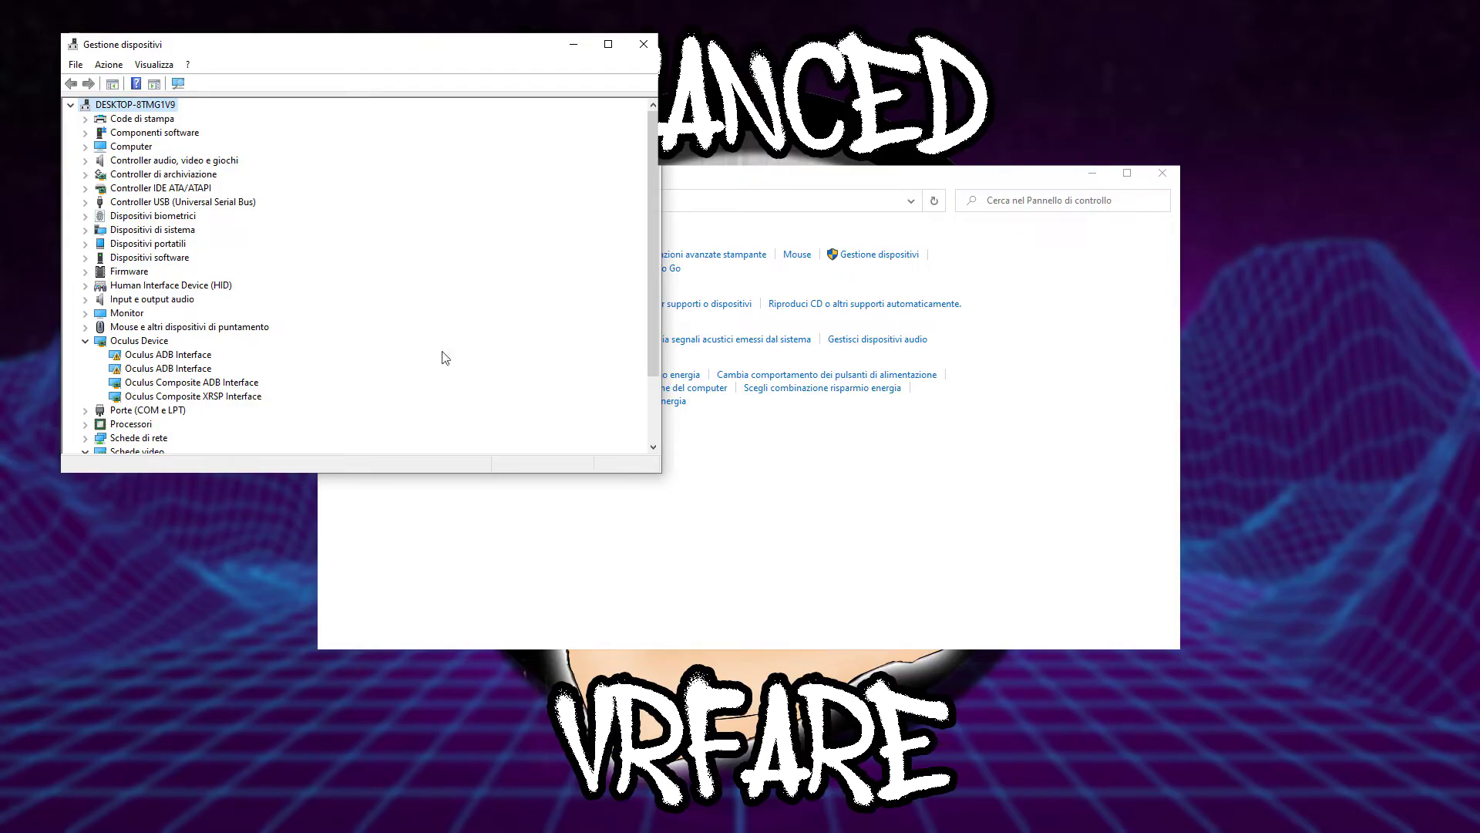
{"action": "left_click", "coordinate": [166, 371]}
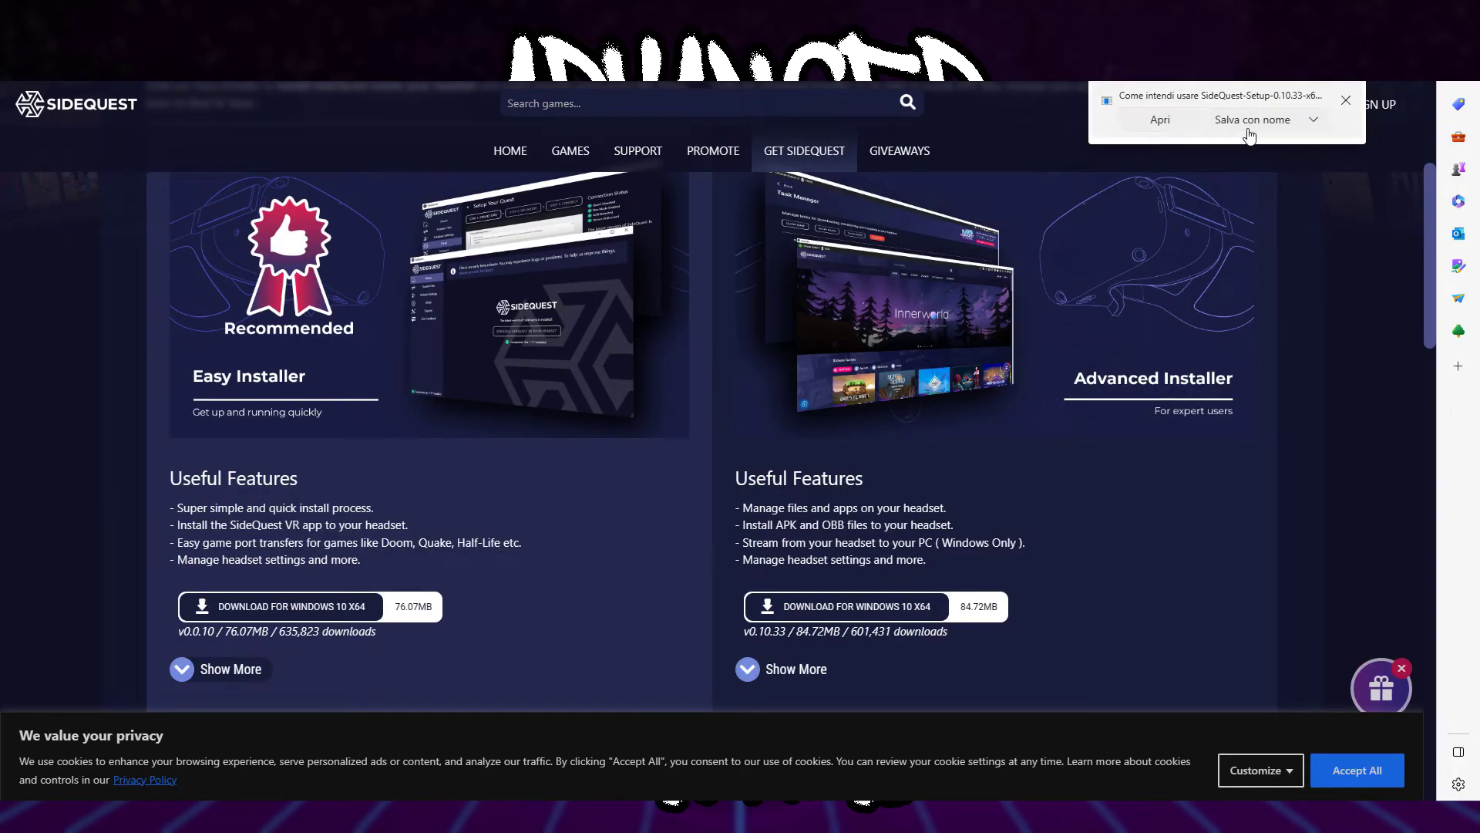
- Save SideQuest-Setup-0.10.33-x64-win.exe to the Desktop via Salva con nome
{"action": "left_click", "coordinate": [1250, 122]}
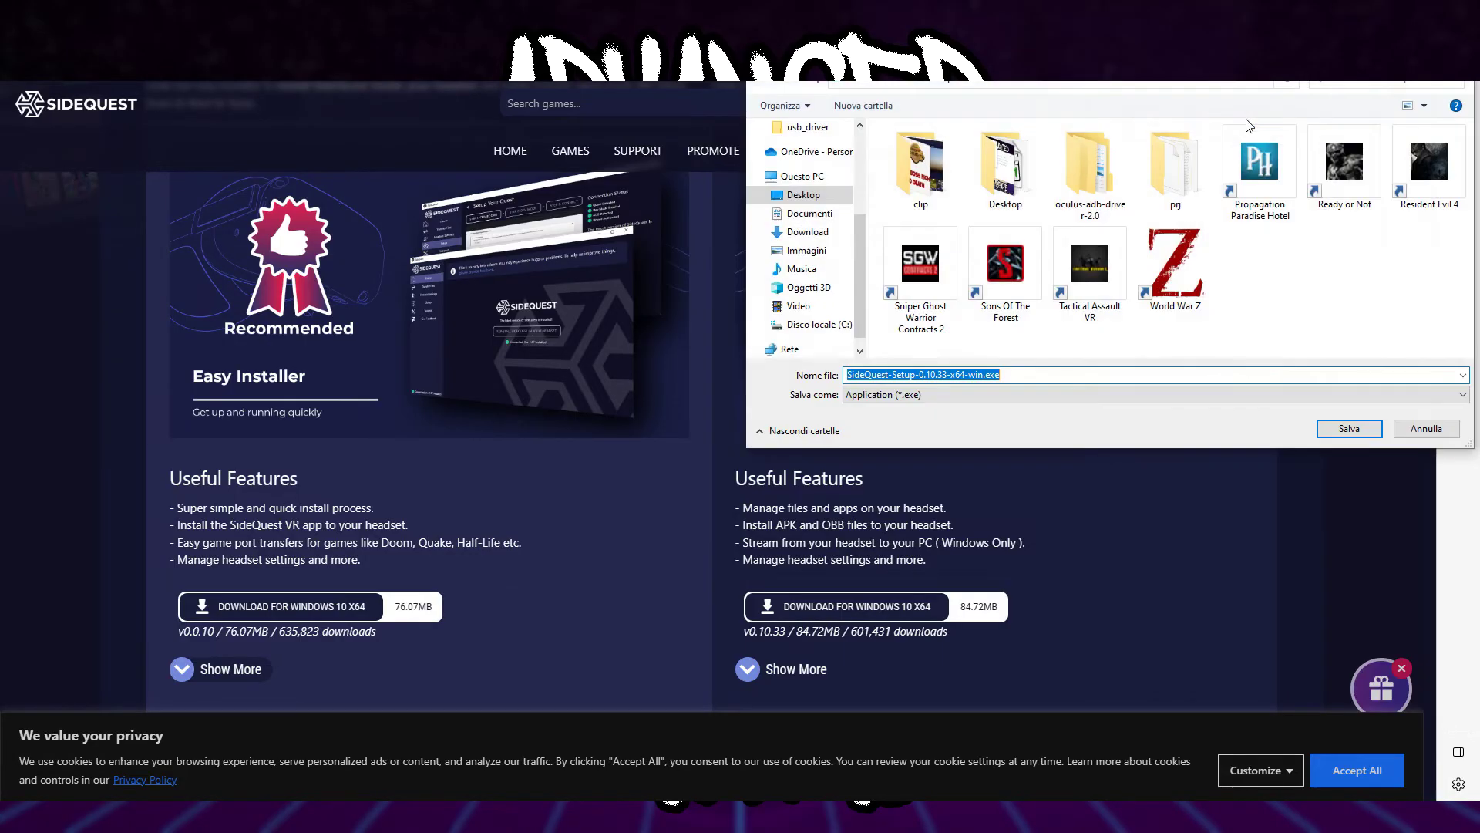
{"action": "left_click", "coordinate": [793, 195]}
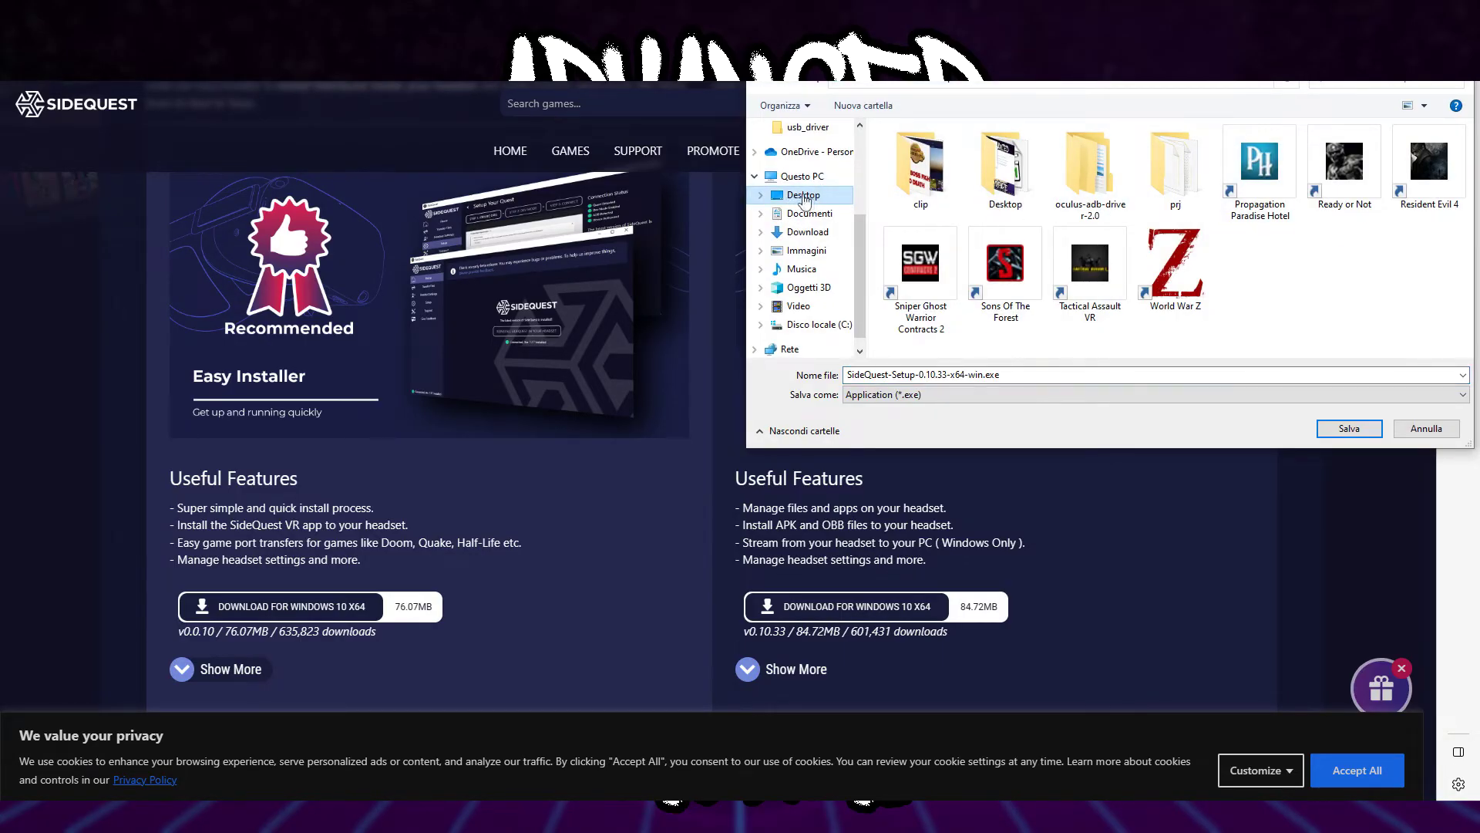
{"action": "left_click", "coordinate": [1348, 428]}
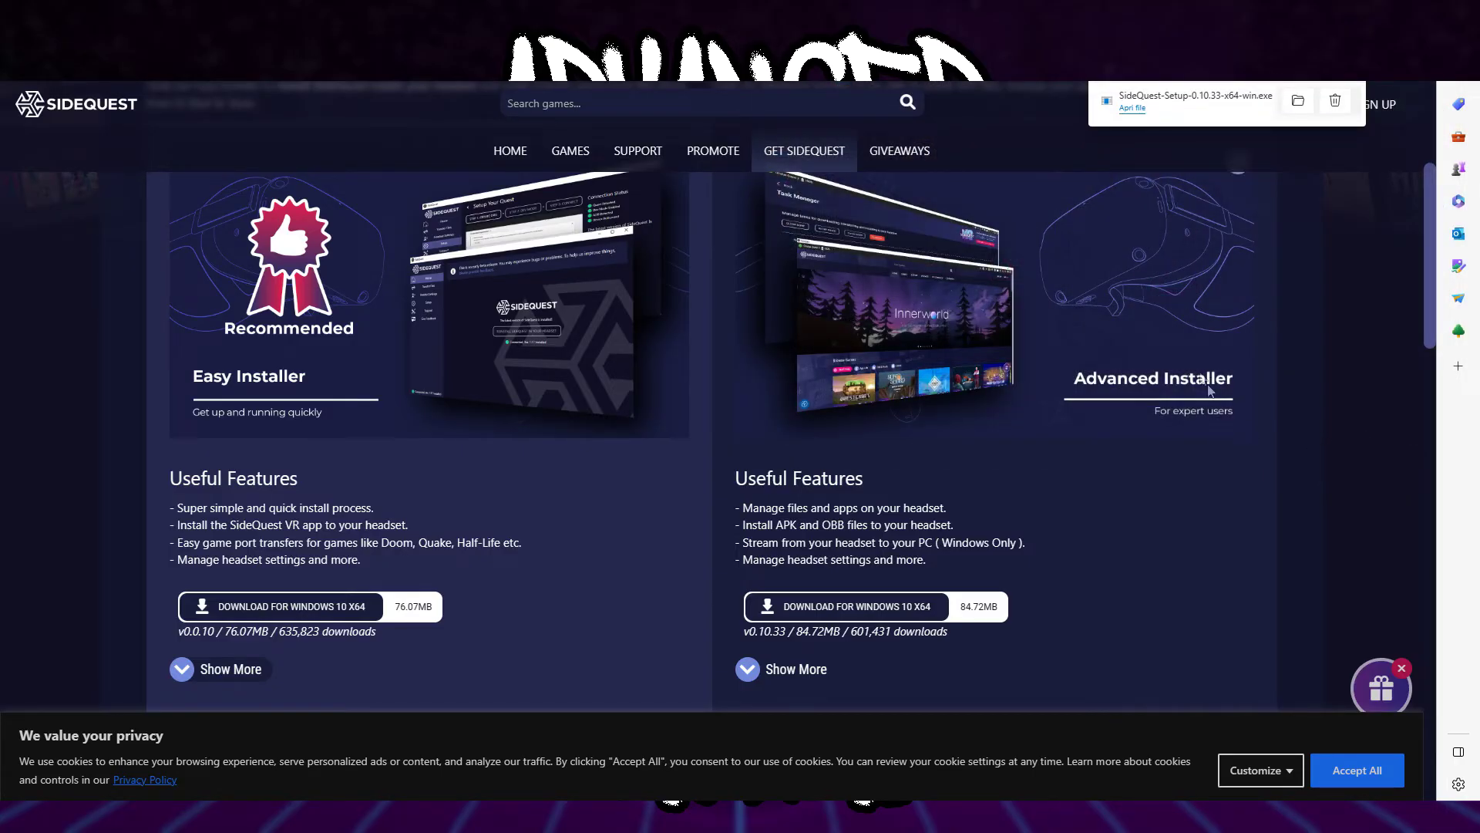